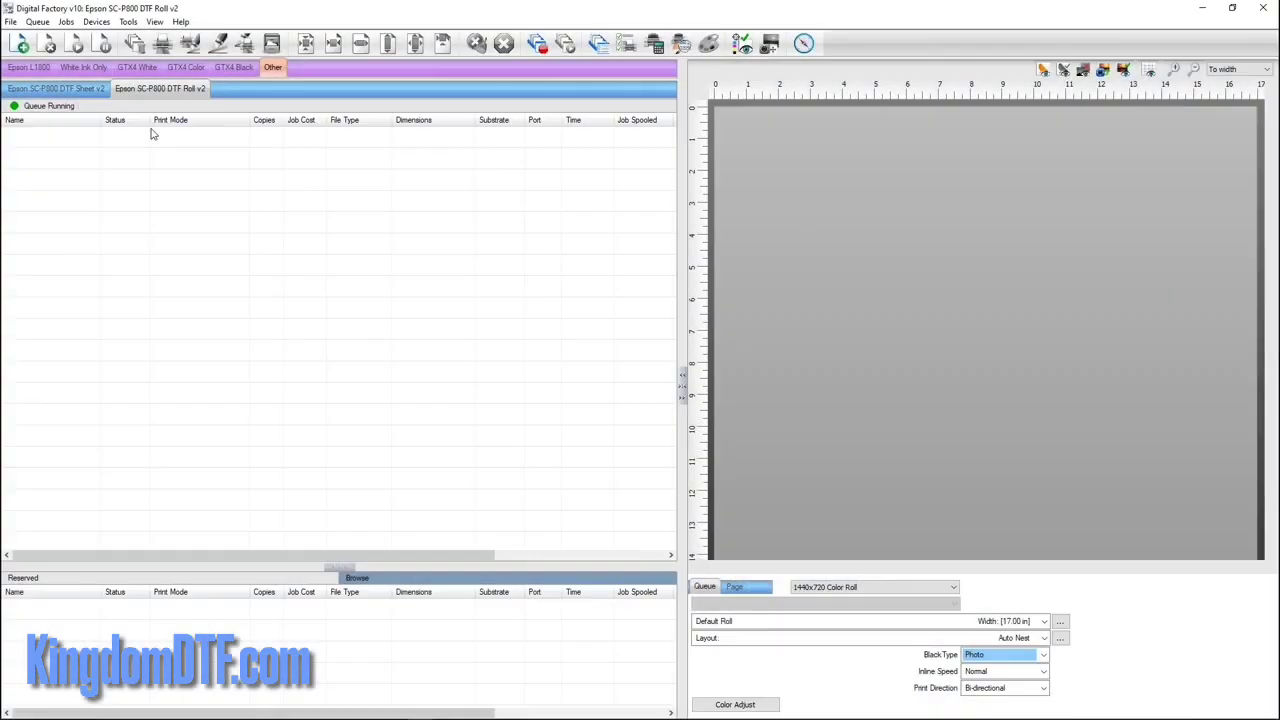
- Open the Print Mode Manager and show print modes for the Epson SC-P800 DTF v2
{"action": "left_click", "coordinate": [95, 23]}
{"action": "left_click", "coordinate": [141, 56]}
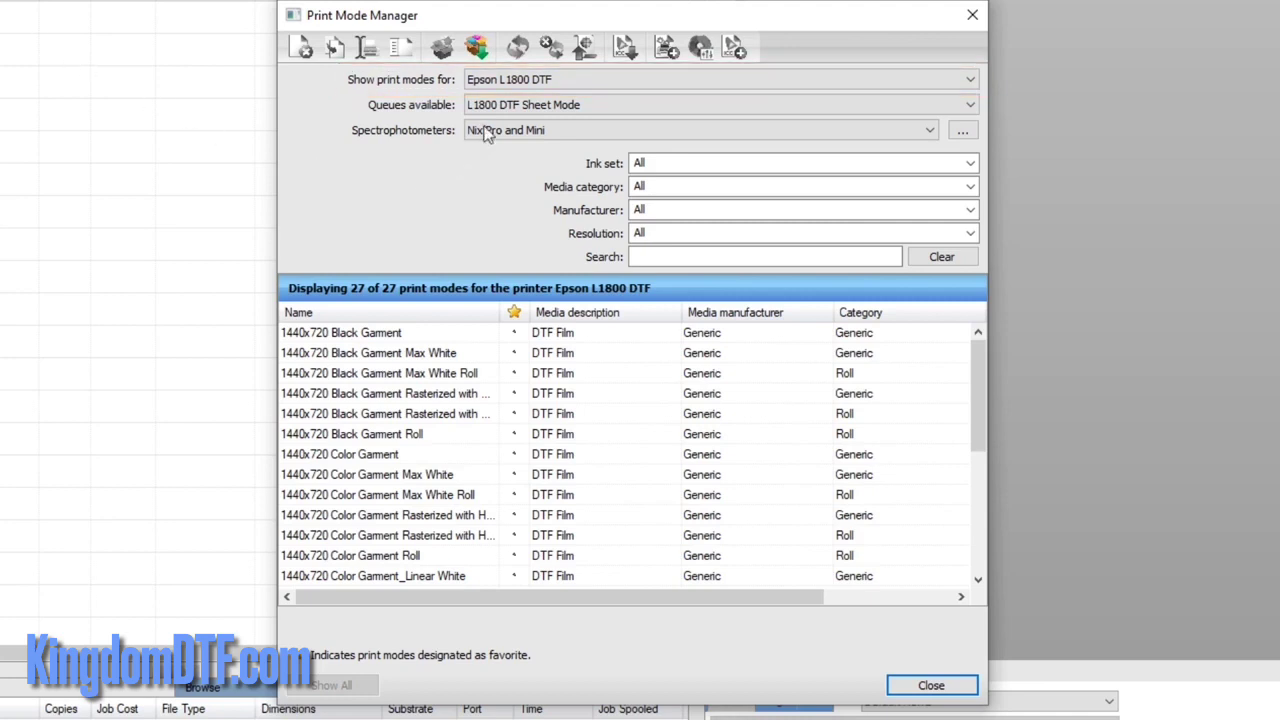
{"action": "left_click", "coordinate": [508, 80]}
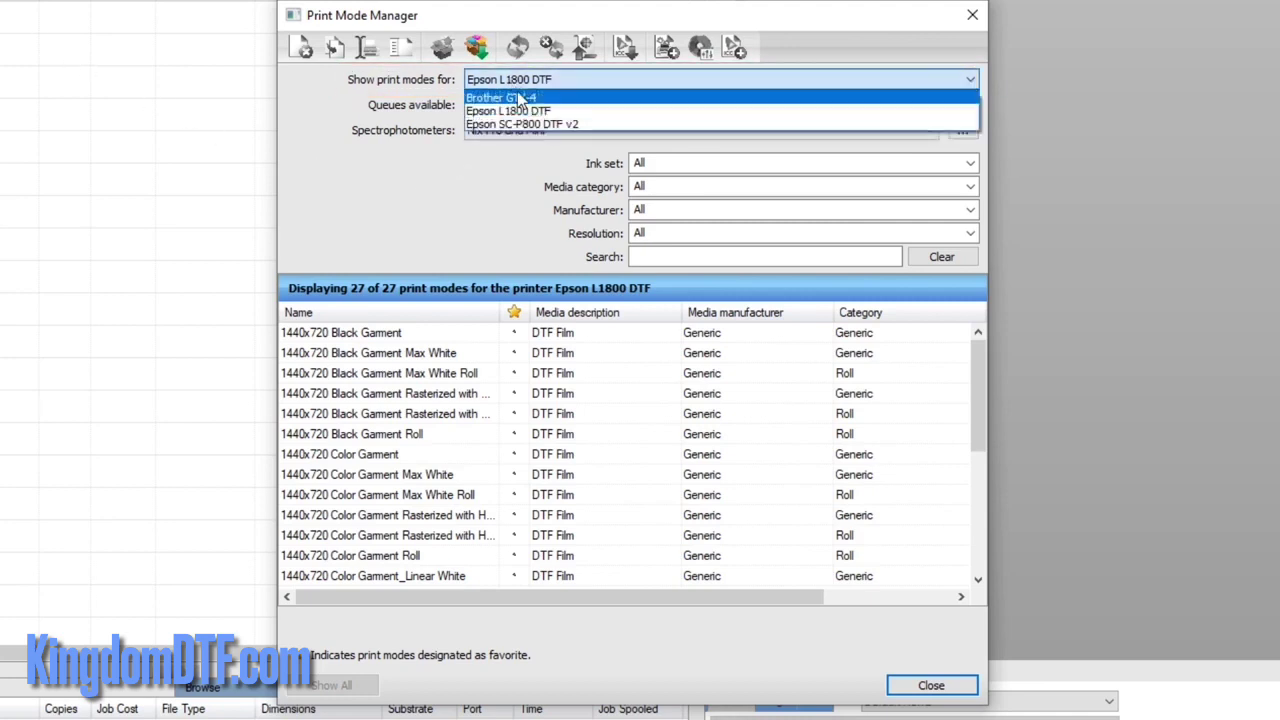
{"action": "left_click", "coordinate": [528, 124]}
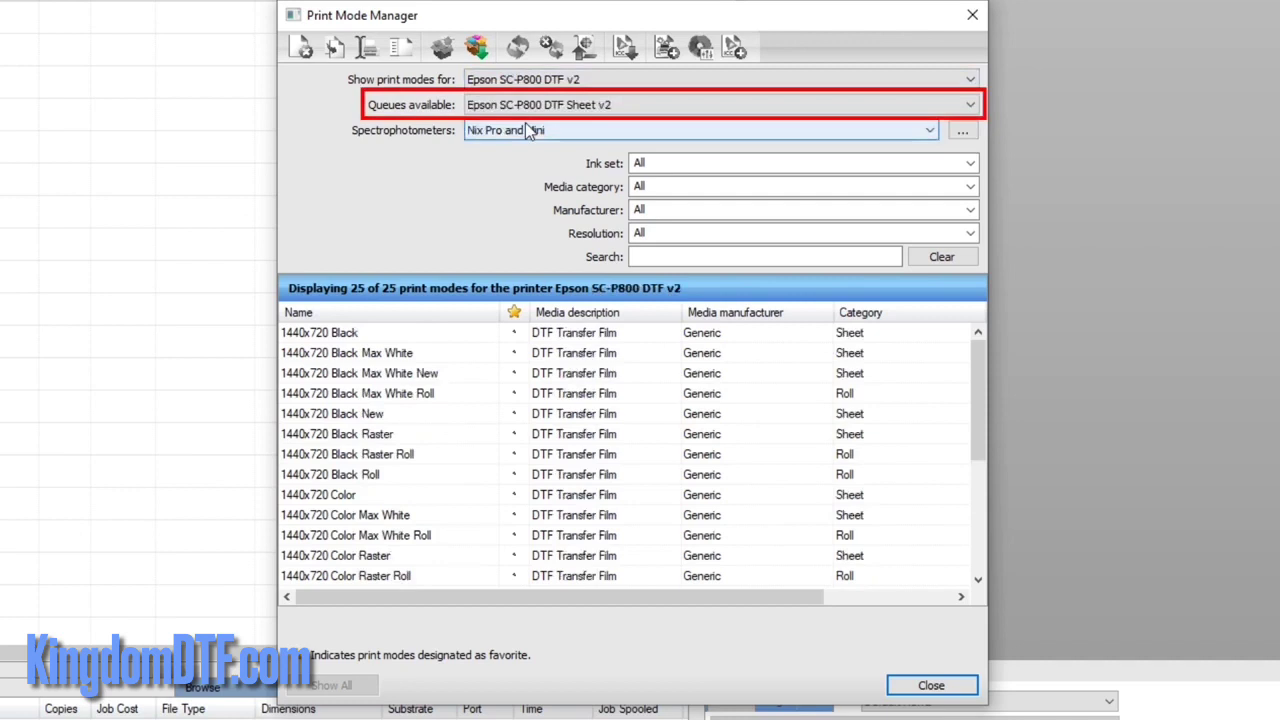
- Filter to the Epson SC-P800 DTF Roll v2 queue with Nix Pro and Mini as spectrophotometer
{"action": "left_click", "coordinate": [521, 108]}
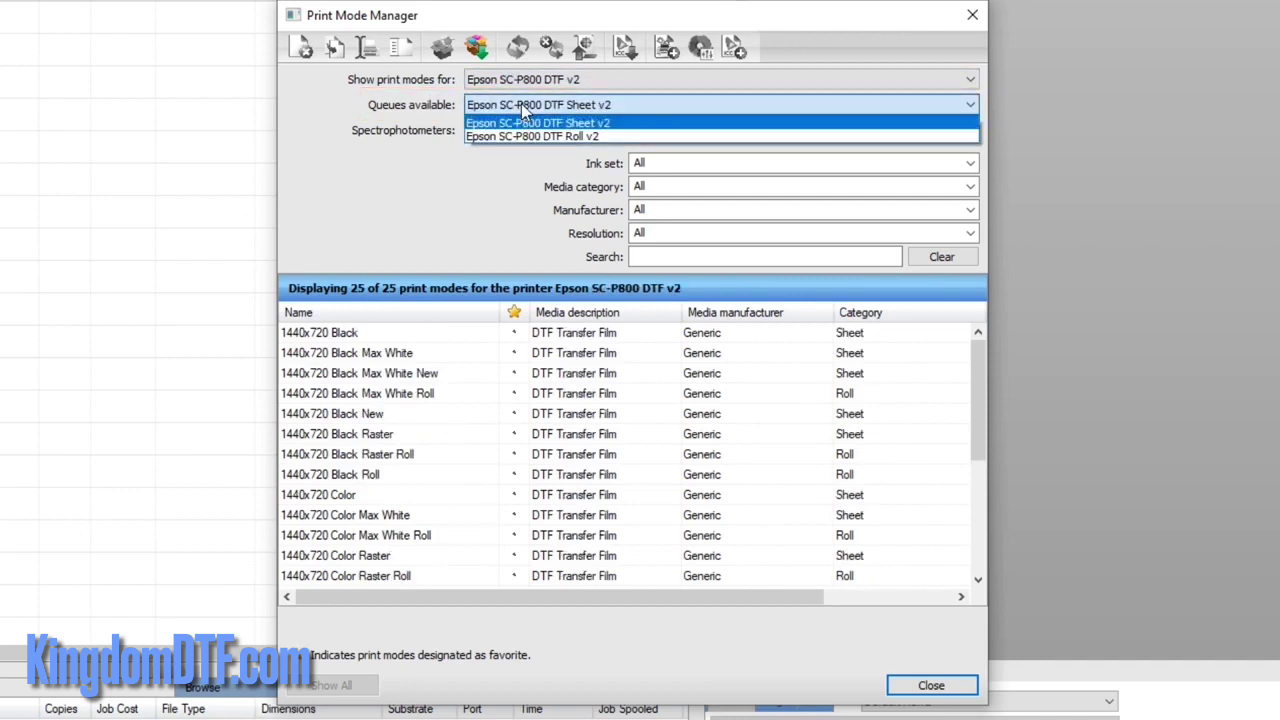
{"action": "left_click", "coordinate": [535, 137]}
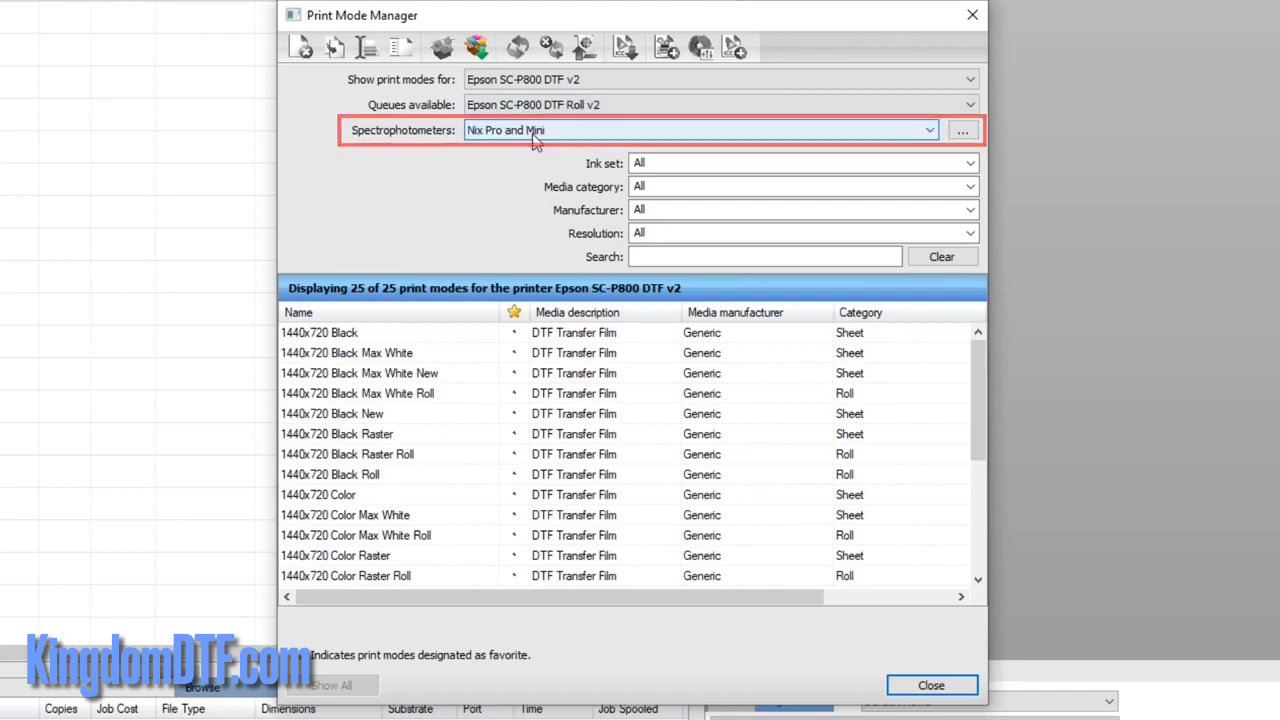
{"action": "left_click", "coordinate": [533, 140]}
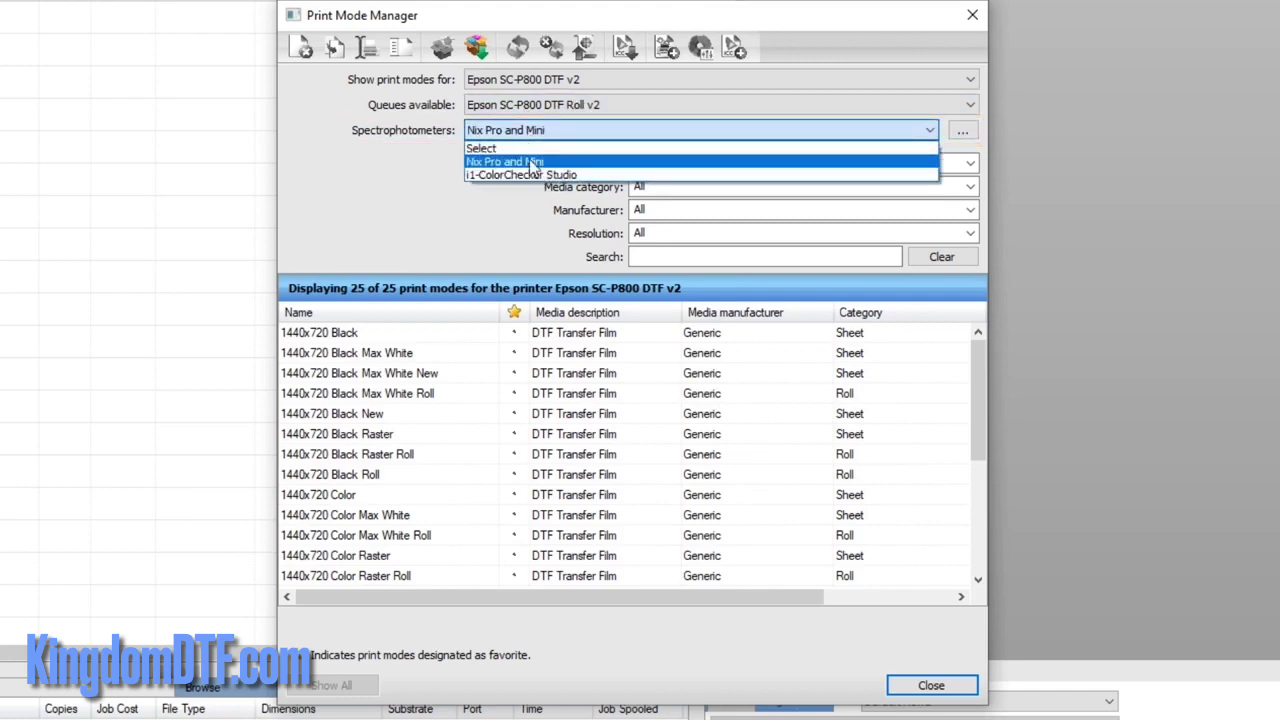
{"action": "left_click", "coordinate": [529, 160]}
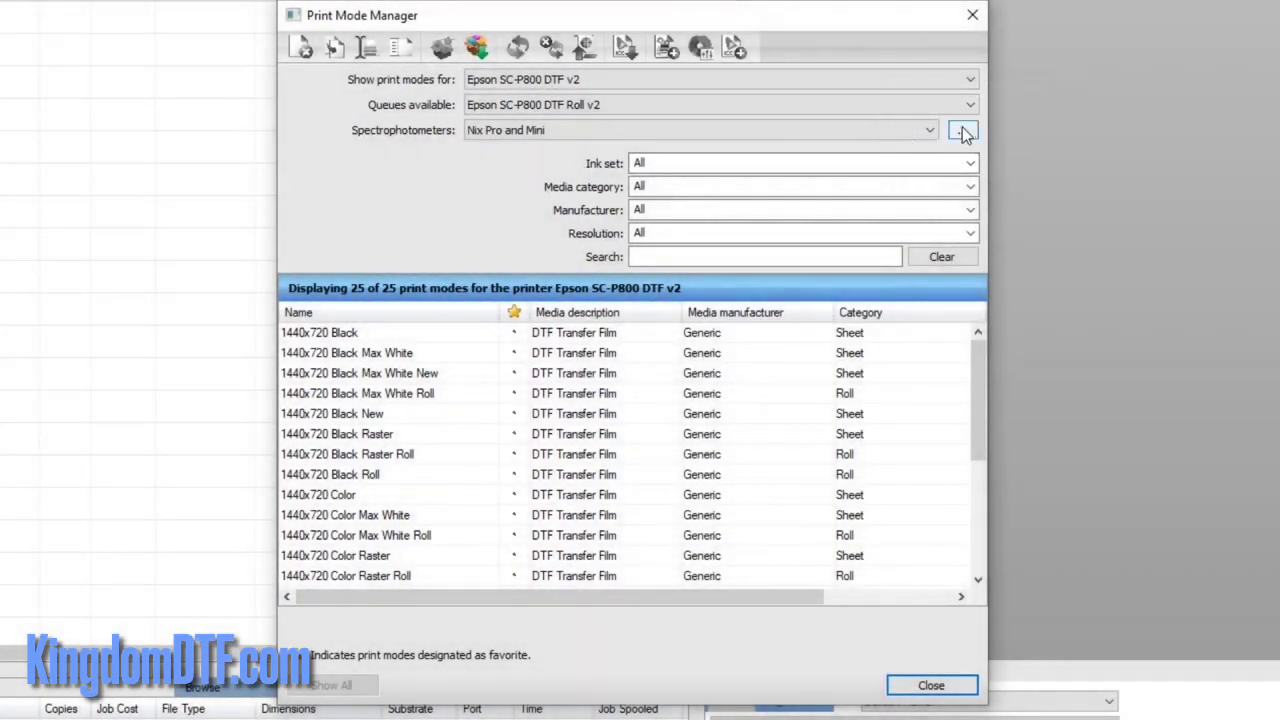
- Install the Nix Sensor Windows driver from the Nix Pro and Mini settings, approving the UAC prompt
{"action": "left_click", "coordinate": [962, 133]}
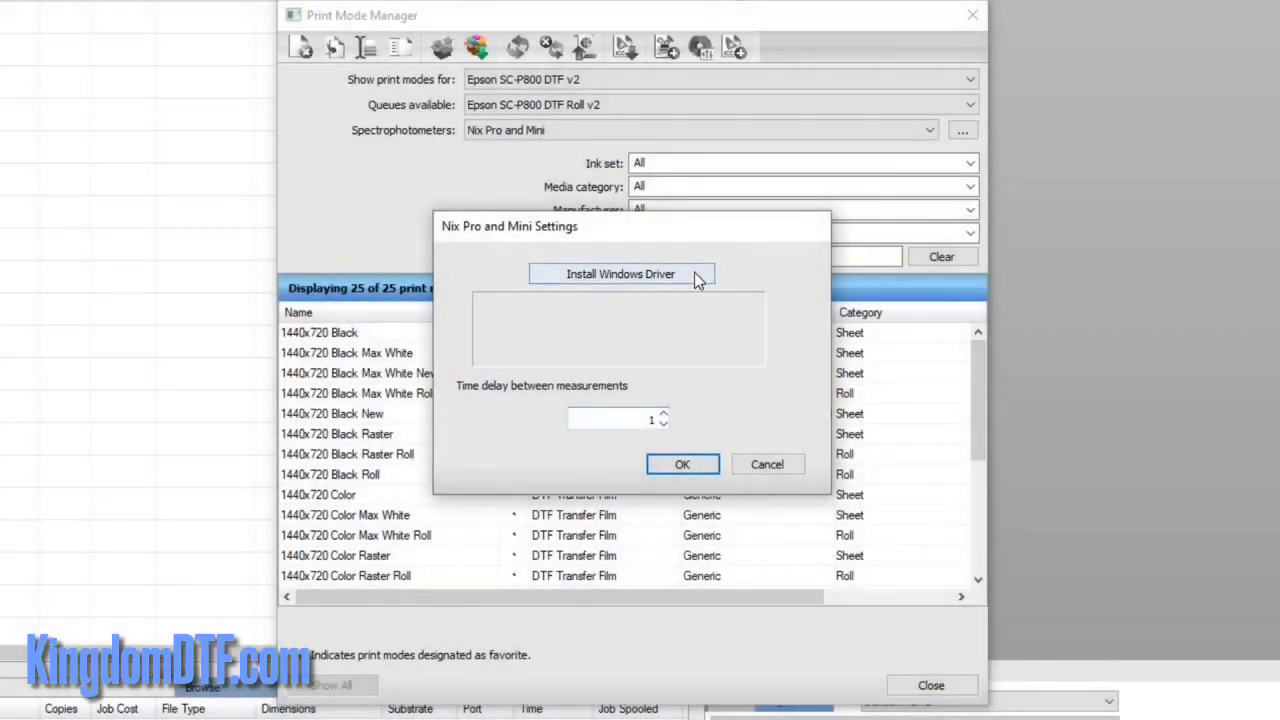
{"action": "left_click", "coordinate": [698, 278]}
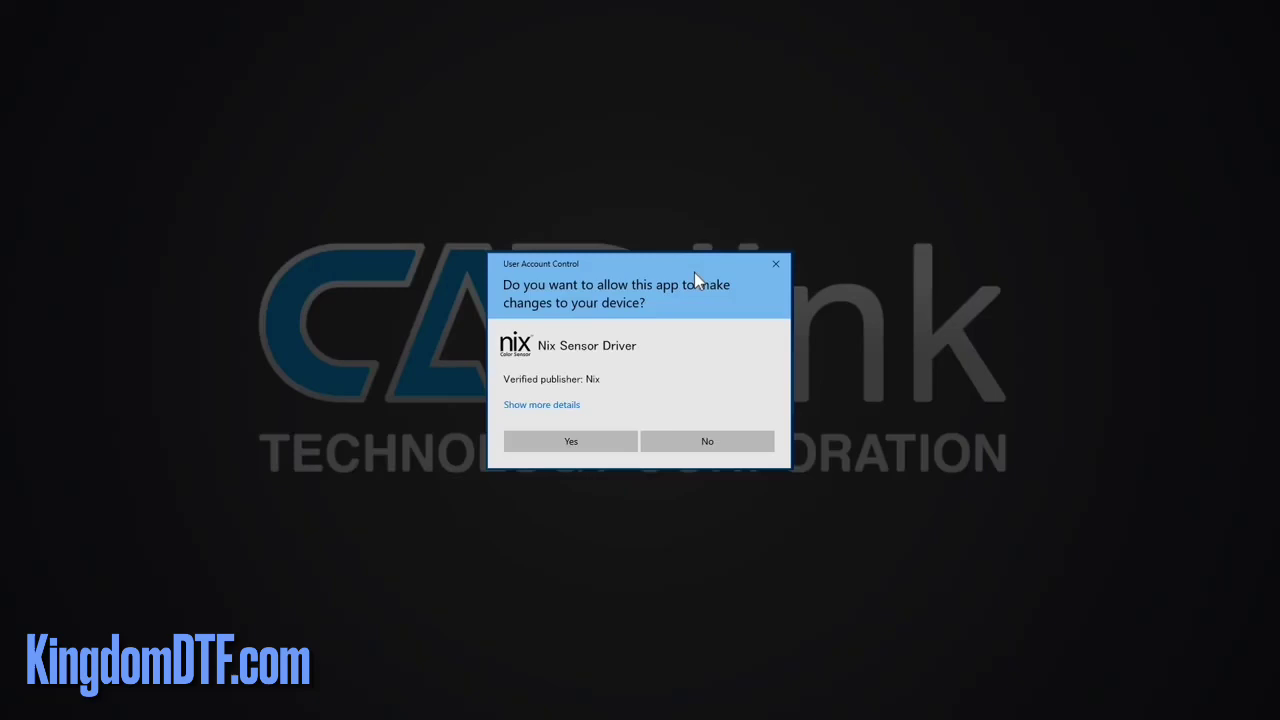
{"action": "left_click", "coordinate": [575, 442]}
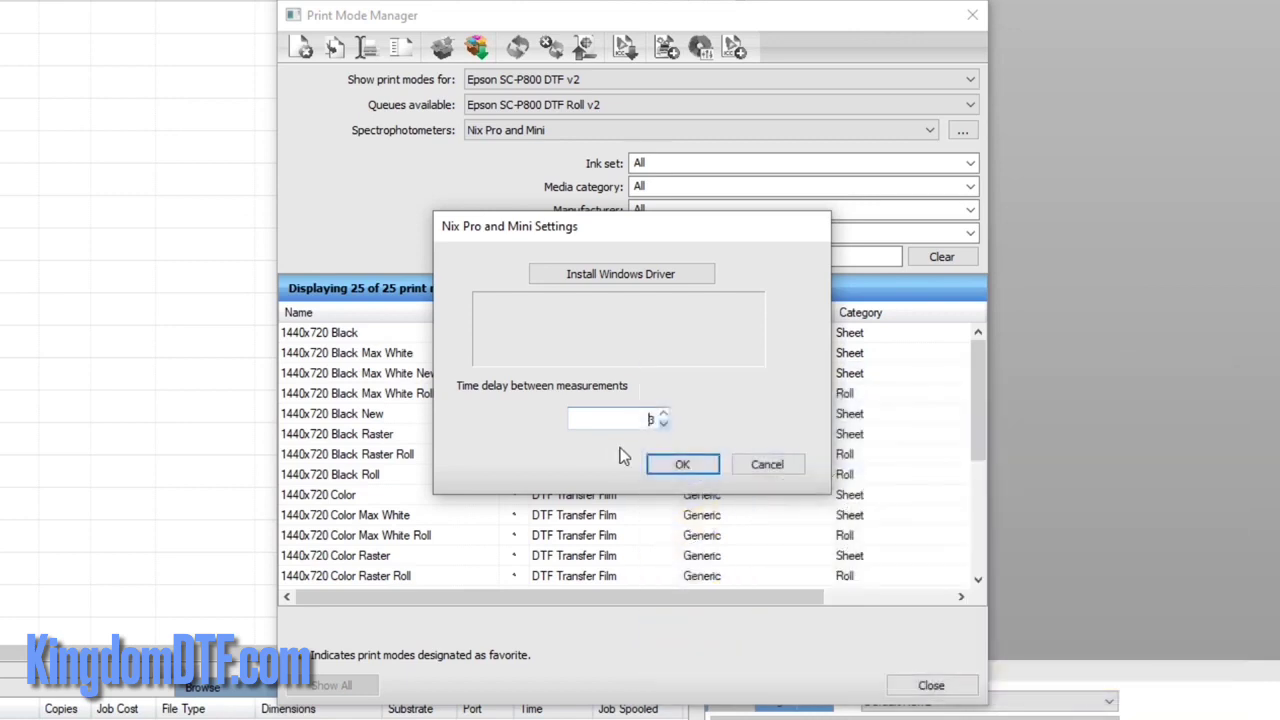
- Start a full print mode creation from the Default mode, naming it '720x 720 Nix Demo'
{"action": "left_click", "coordinate": [676, 465]}
{"action": "scroll", "coordinate": [645, 468], "scroll_direction": "down", "scroll_amount": 2}
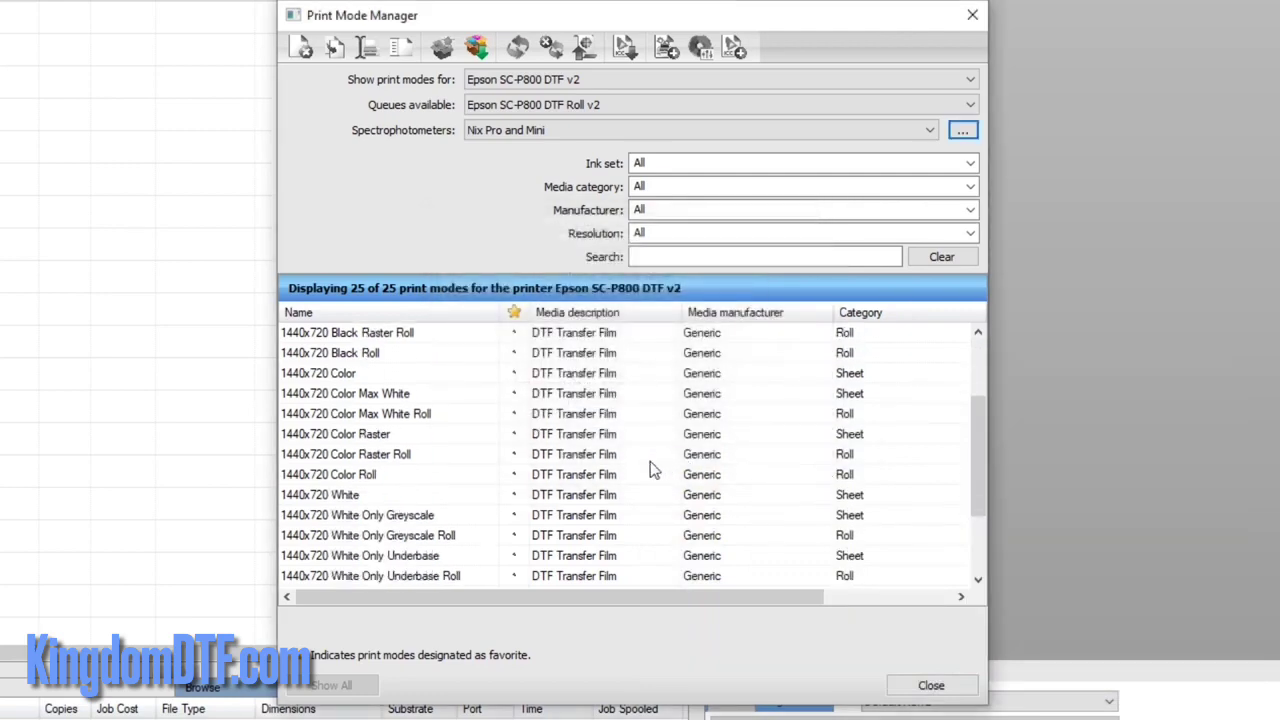
{"action": "scroll", "coordinate": [500, 514], "scroll_direction": "down", "scroll_amount": 2}
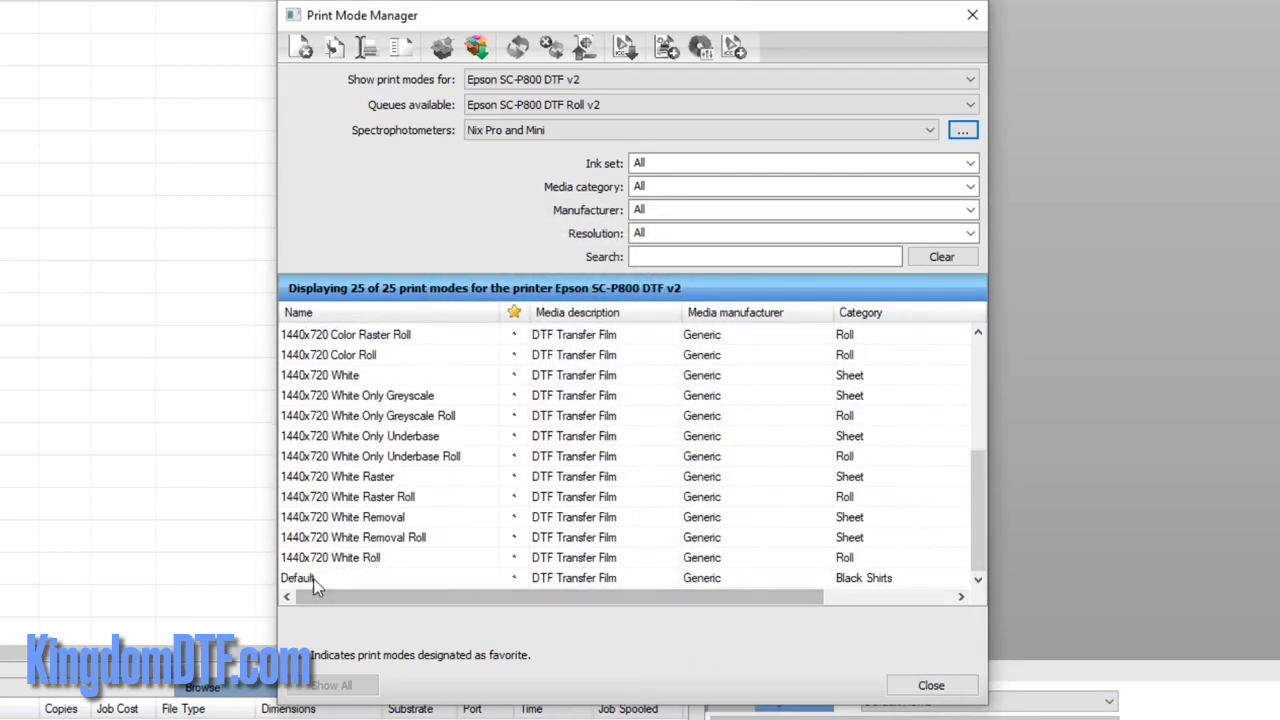
{"action": "left_click", "coordinate": [313, 580]}
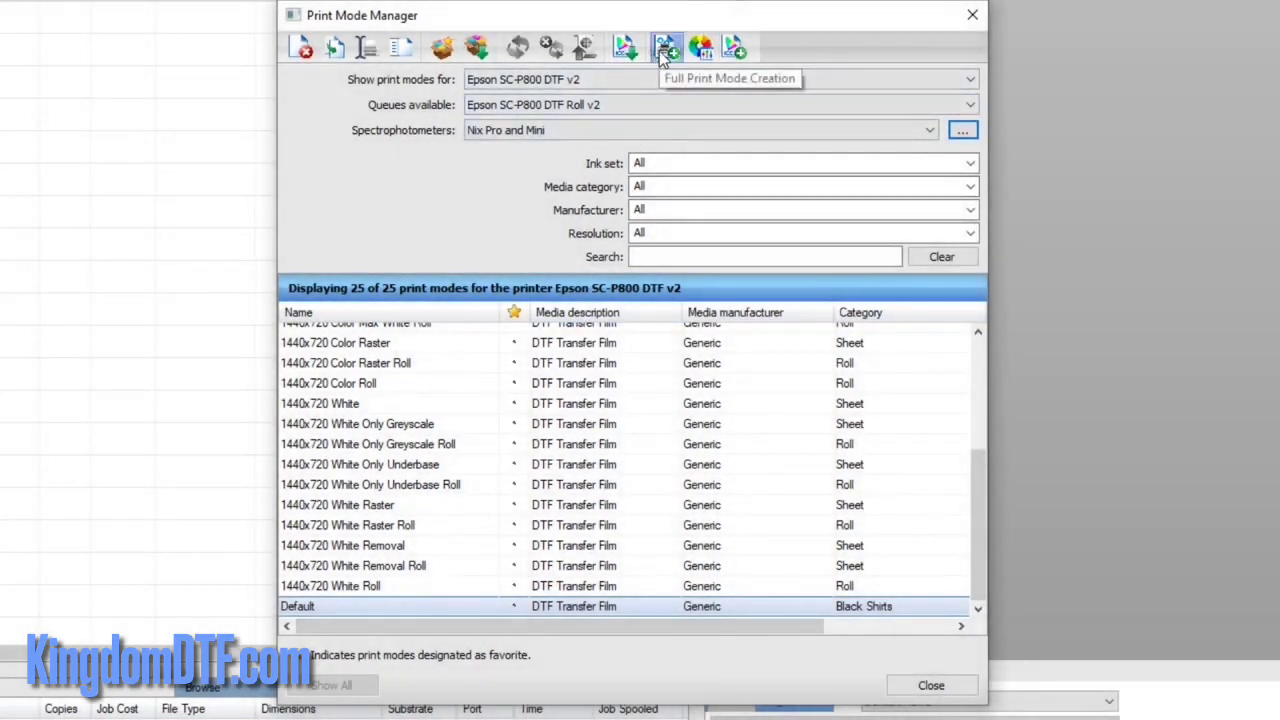
{"action": "left_click", "coordinate": [664, 48]}
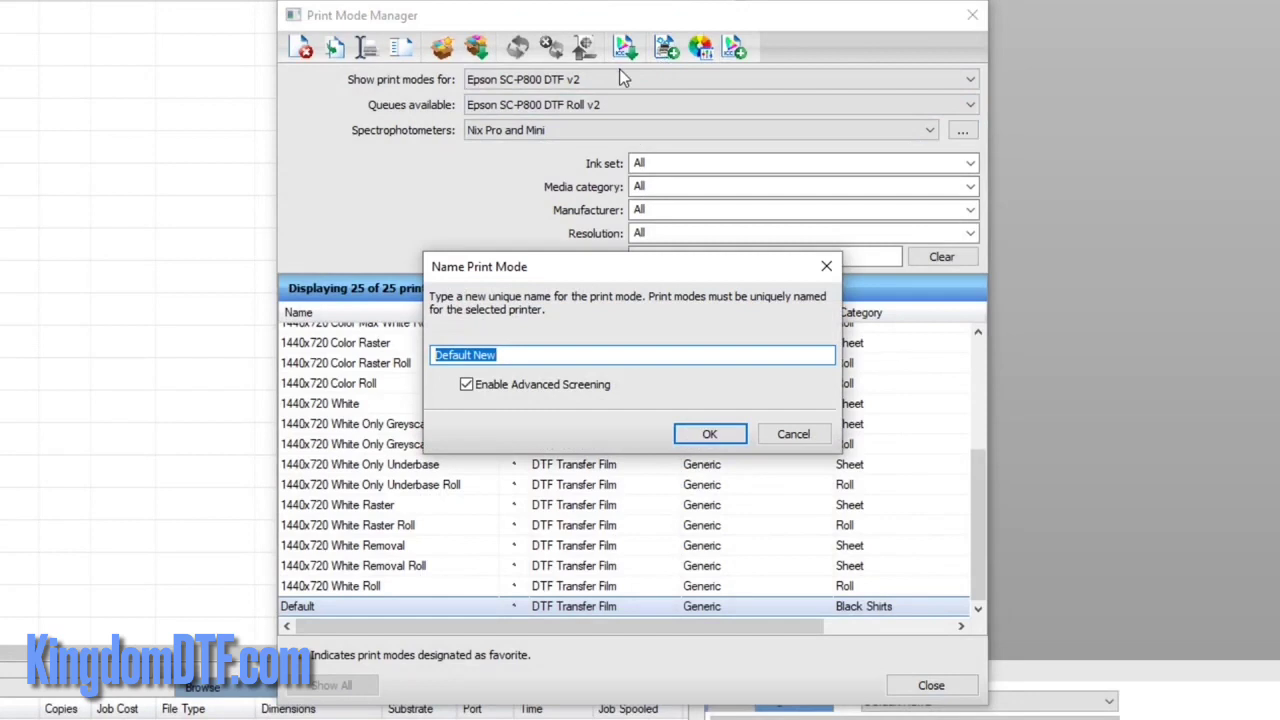
{"action": "type", "text": "7"}
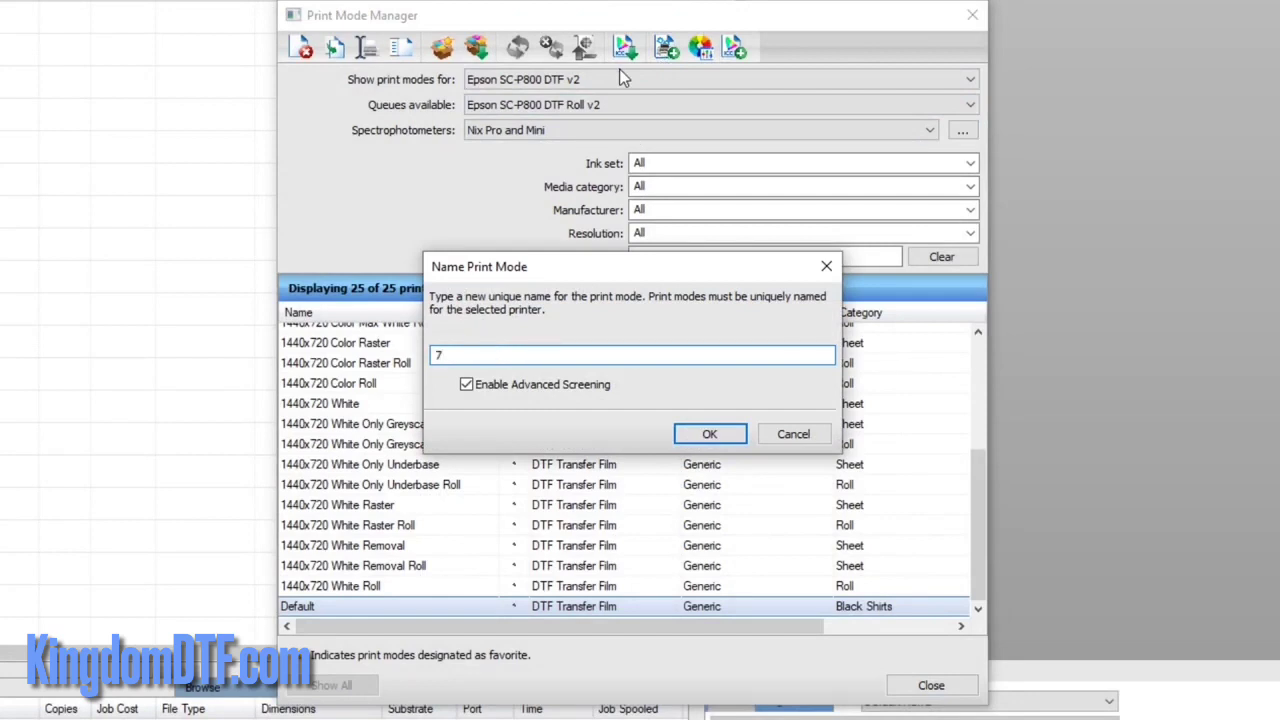
{"action": "type", "text": "20x 720 Nix Demo"}
- Confirm the print mode name and keep Yes for maximum white ink, advancing to page size
{"action": "left_click", "coordinate": [728, 441]}
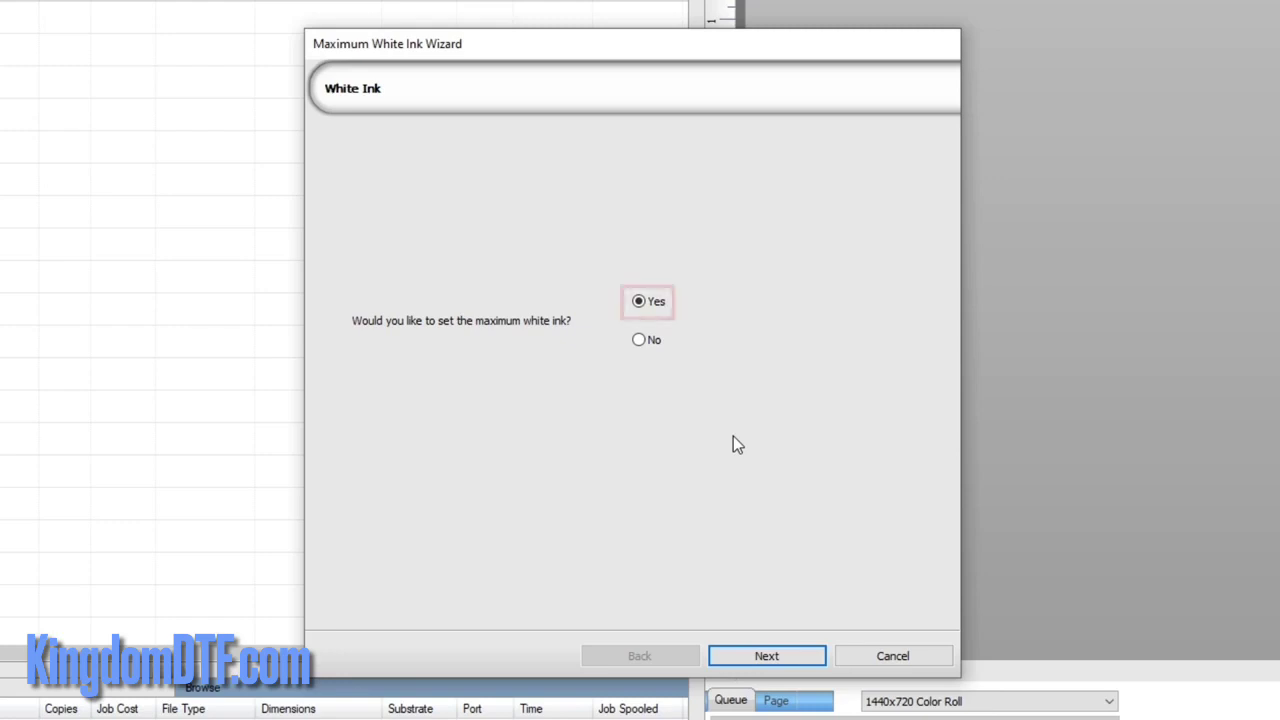
{"action": "left_click", "coordinate": [794, 659]}
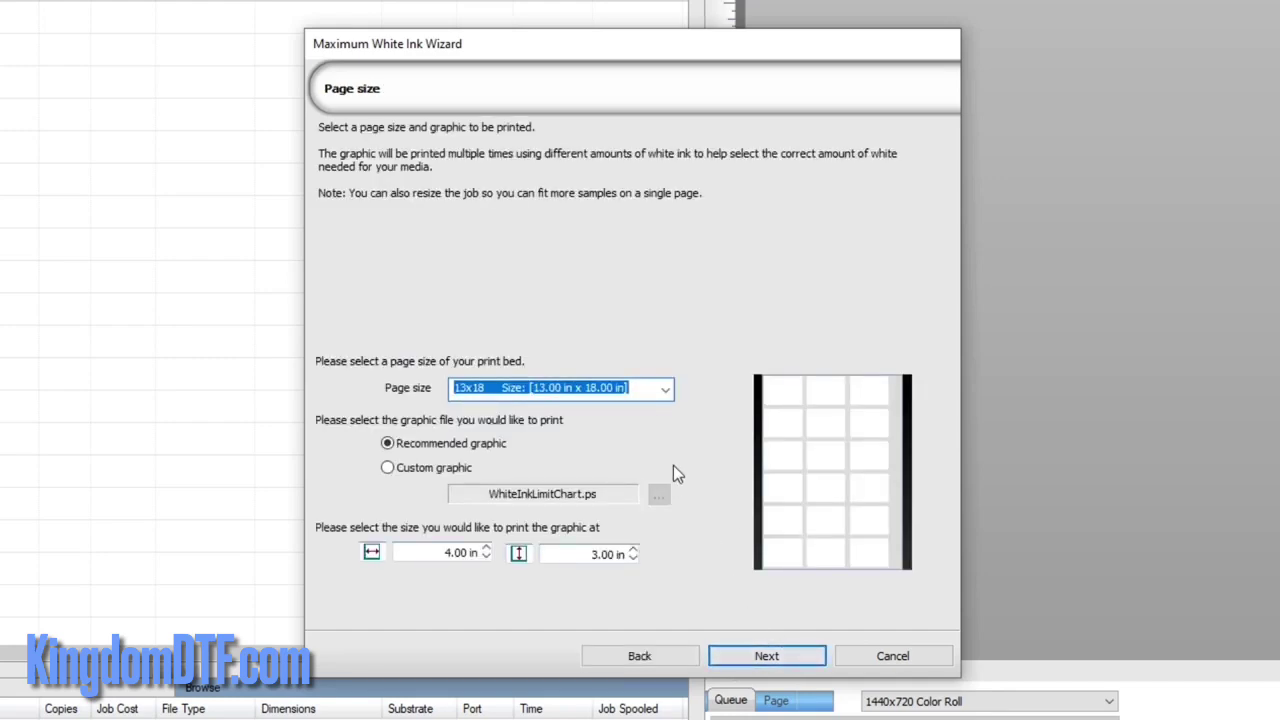
- Use an A4 page with 4.00 x 3.00 in test graphics and continue
{"action": "left_click", "coordinate": [665, 392]}
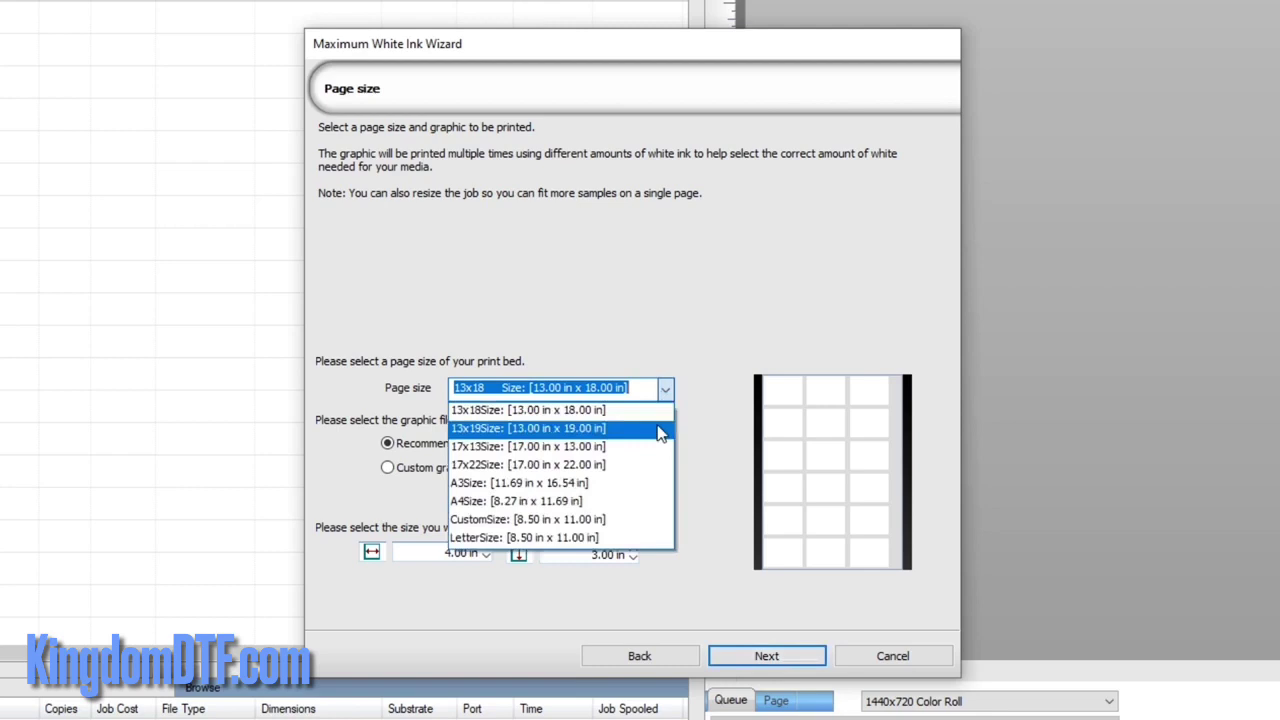
{"action": "key", "text": "Escape"}
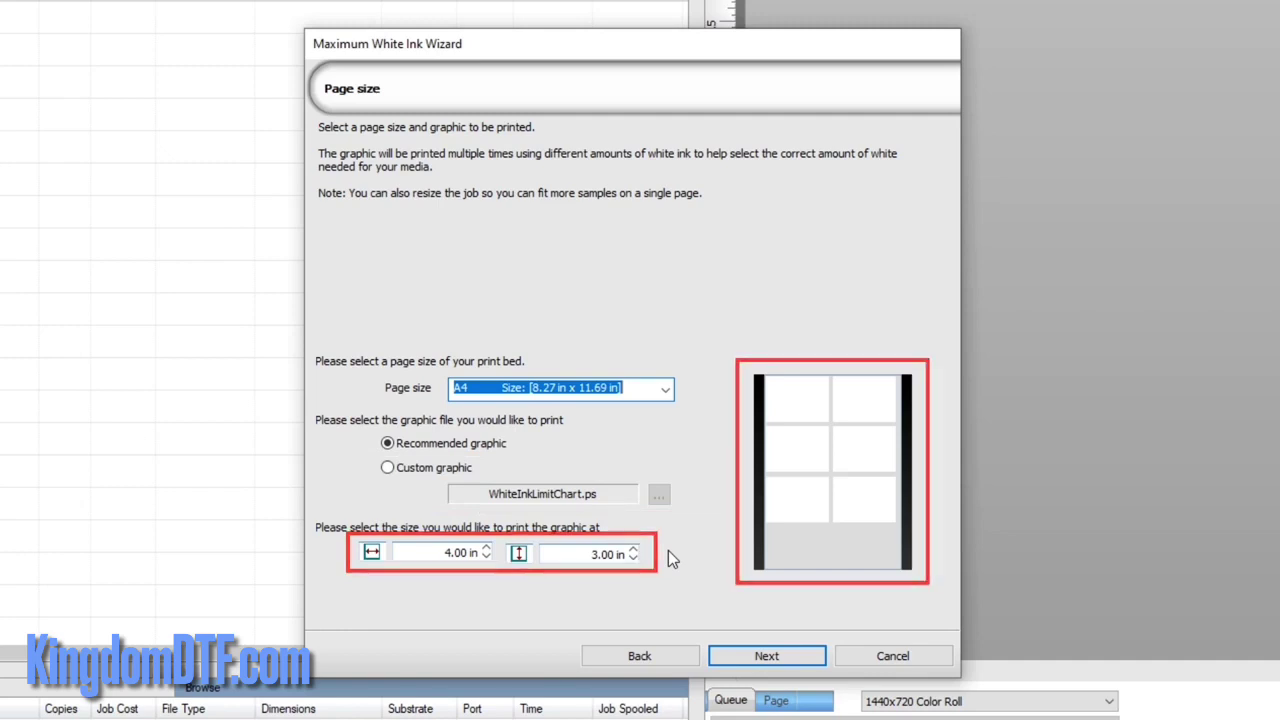
{"action": "left_click", "coordinate": [729, 657]}
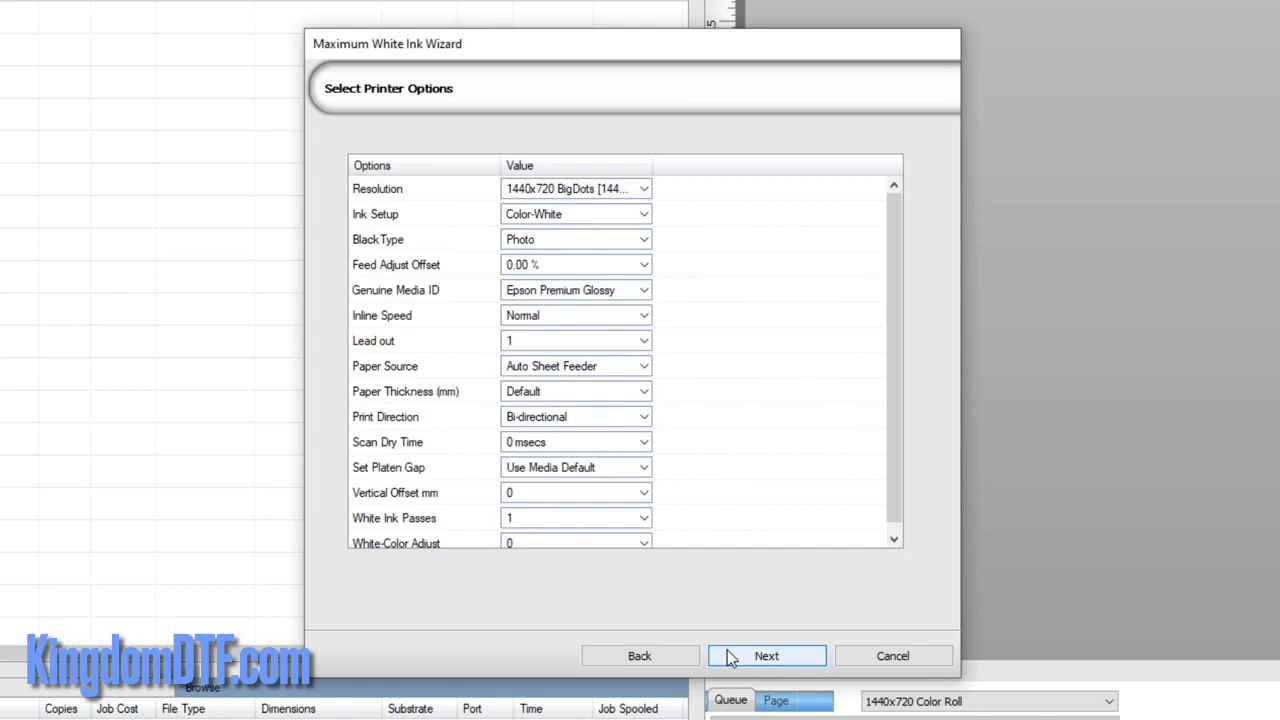
- Keep the default Color-White printer options and continue to dot setup
{"action": "left_click", "coordinate": [728, 655]}
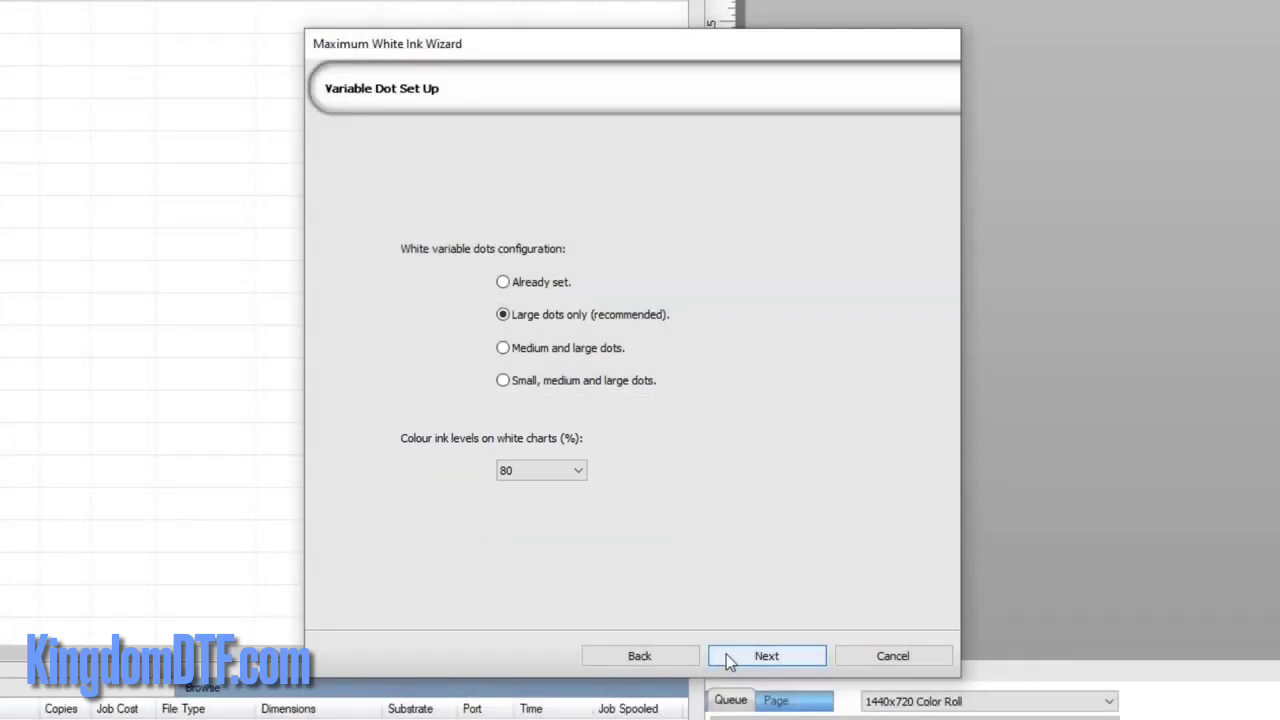
- Keep large dots only with 80% colour ink on white and continue
{"action": "left_click", "coordinate": [727, 656]}
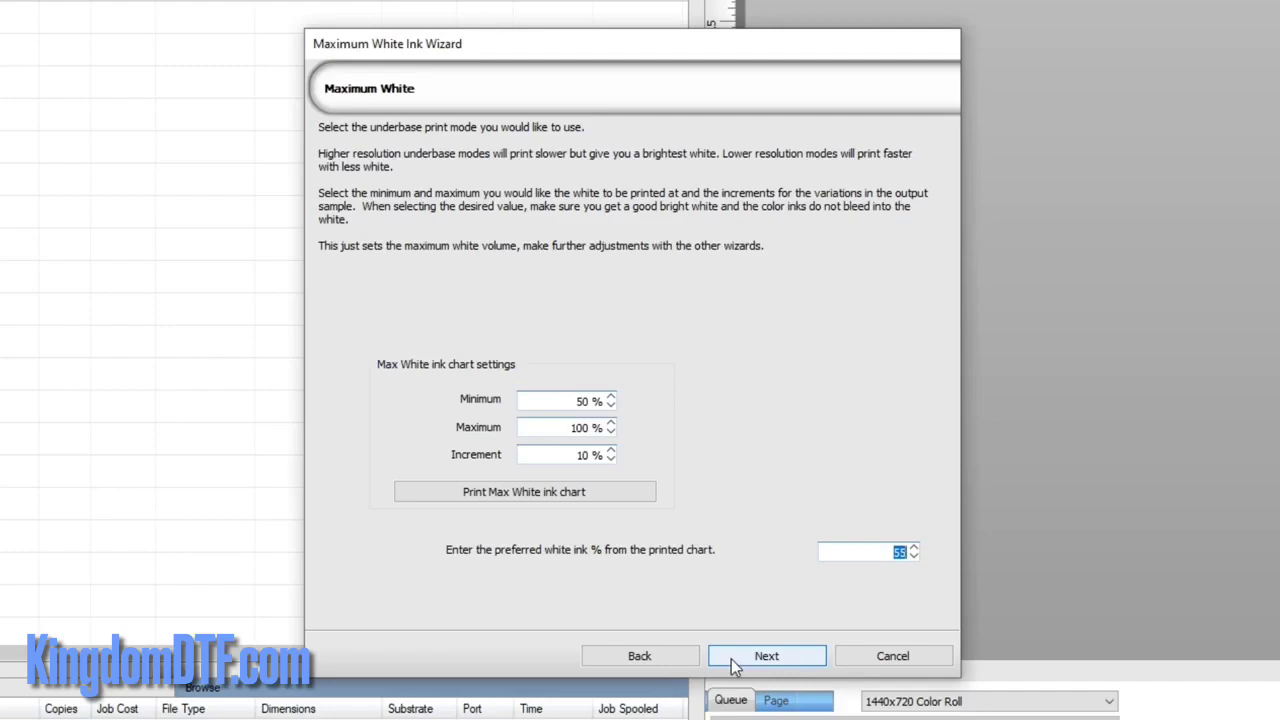
- Print the maximum white ink chart from 50% to 100% in 10% steps
{"action": "key", "text": "Tab"}
{"action": "left_click", "coordinate": [594, 490]}
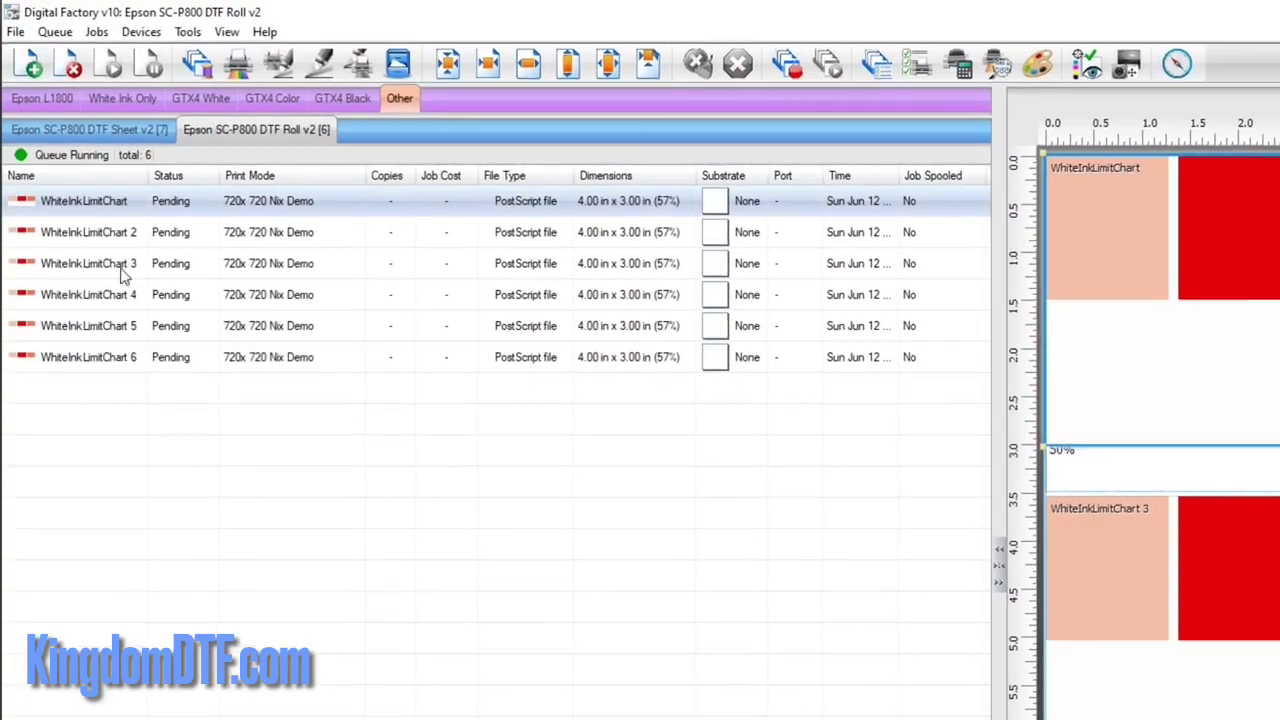
{"action": "right_click", "coordinate": [66, 144]}
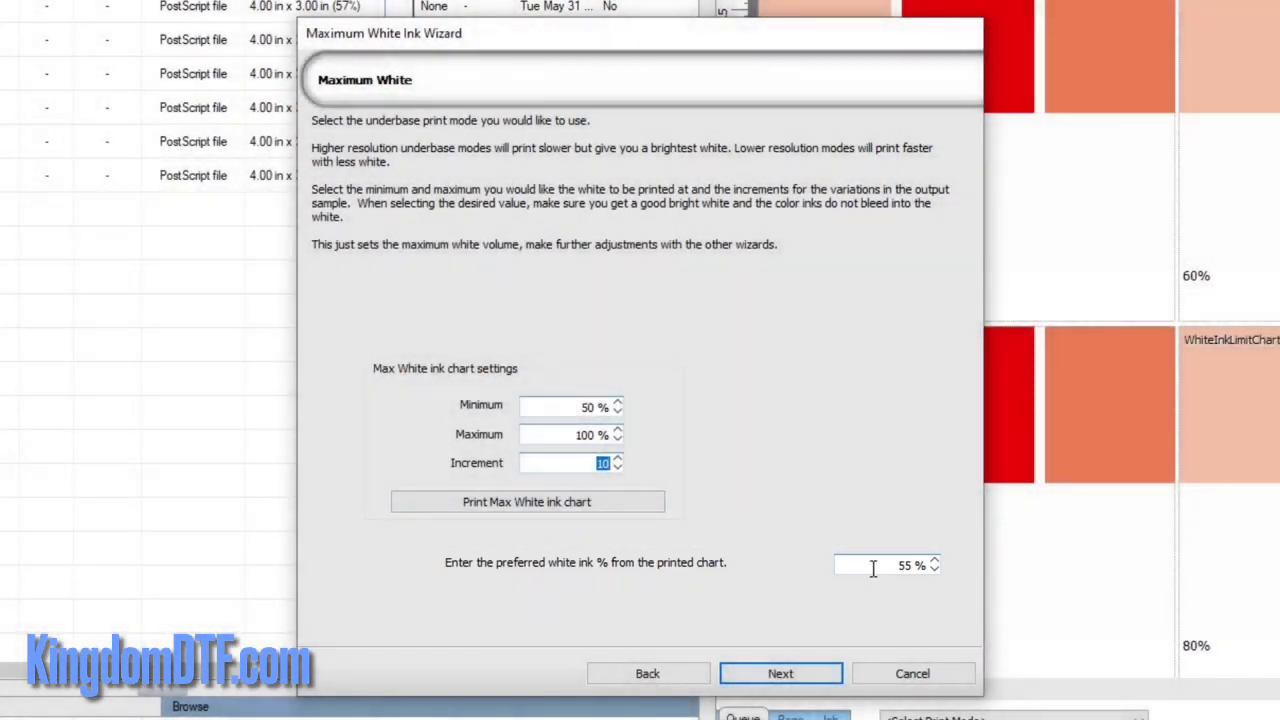
- Enter 70% as the preferred white ink and finish the white ink wizard
{"action": "left_click", "coordinate": [877, 563]}
{"action": "type", "text": "70"}
{"action": "left_click", "coordinate": [800, 675]}
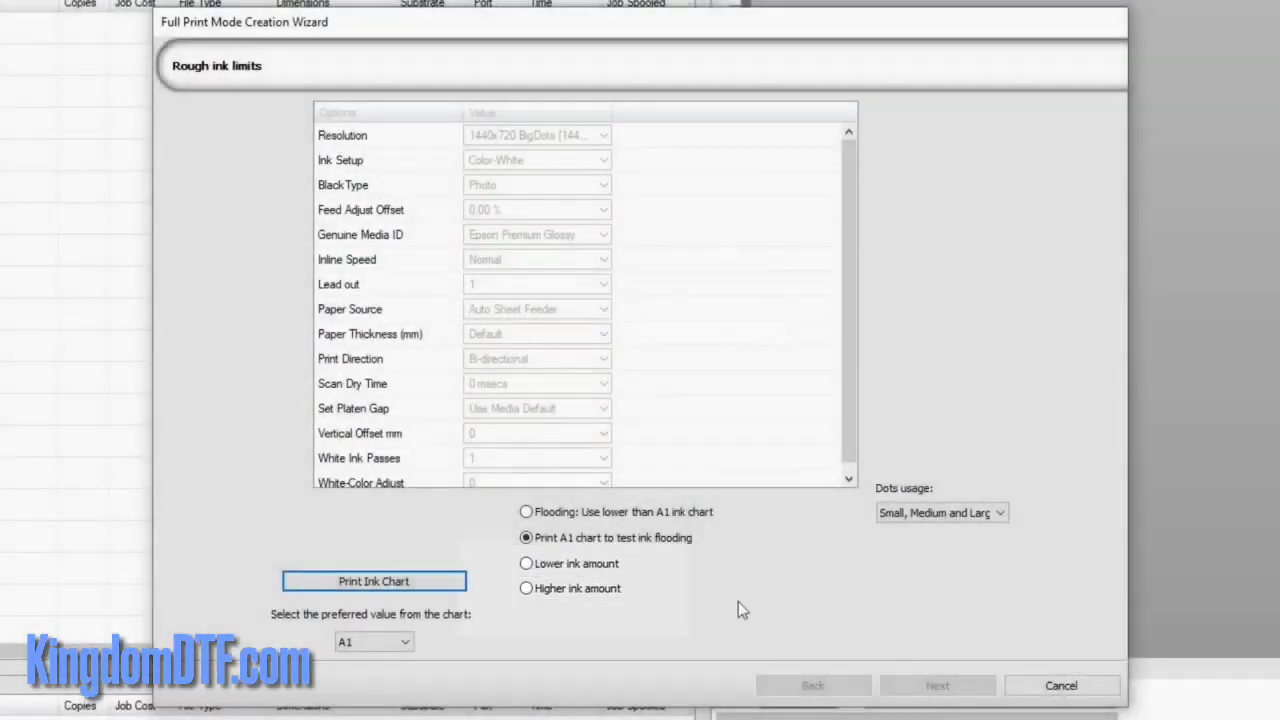
- Set rough ink limits flooding to 'Use lower than A1 ink chart'
{"action": "left_click", "coordinate": [526, 564]}
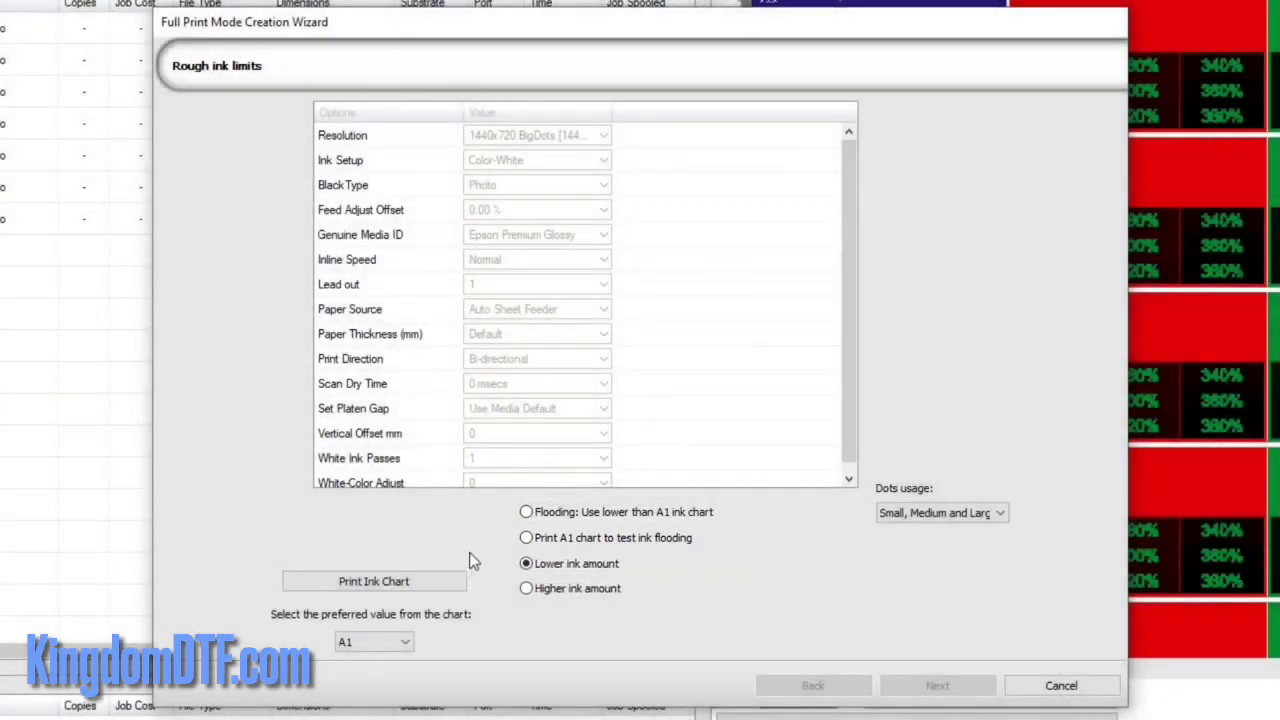
{"action": "left_click", "coordinate": [527, 540]}
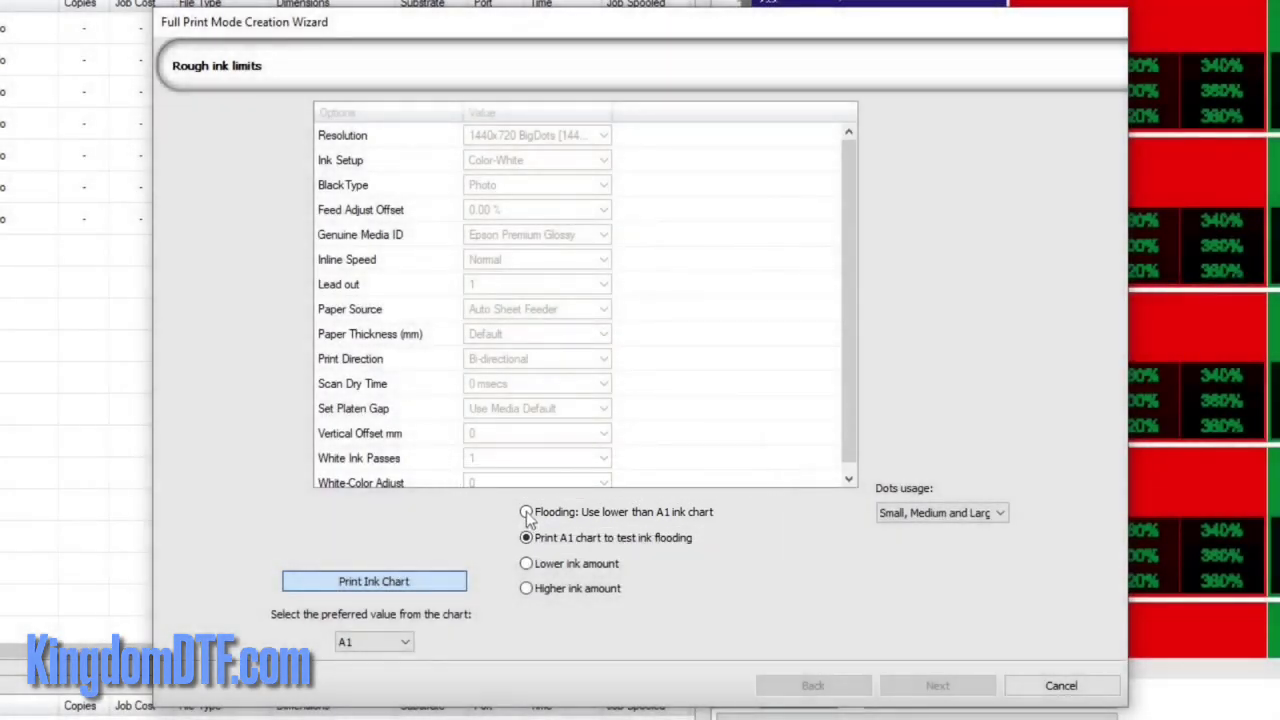
{"action": "left_click", "coordinate": [526, 511]}
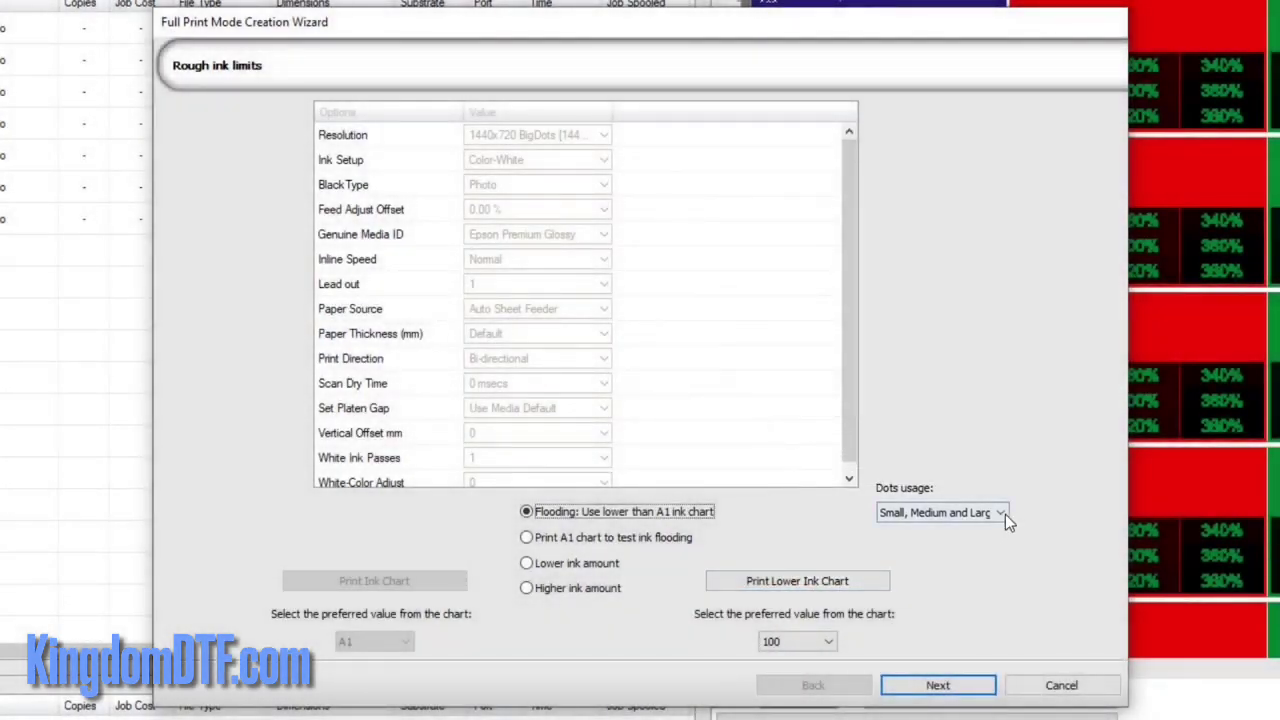
- Review the dot usage options, keep the lower ink chart value at 100, and continue
{"action": "left_click", "coordinate": [1003, 513]}
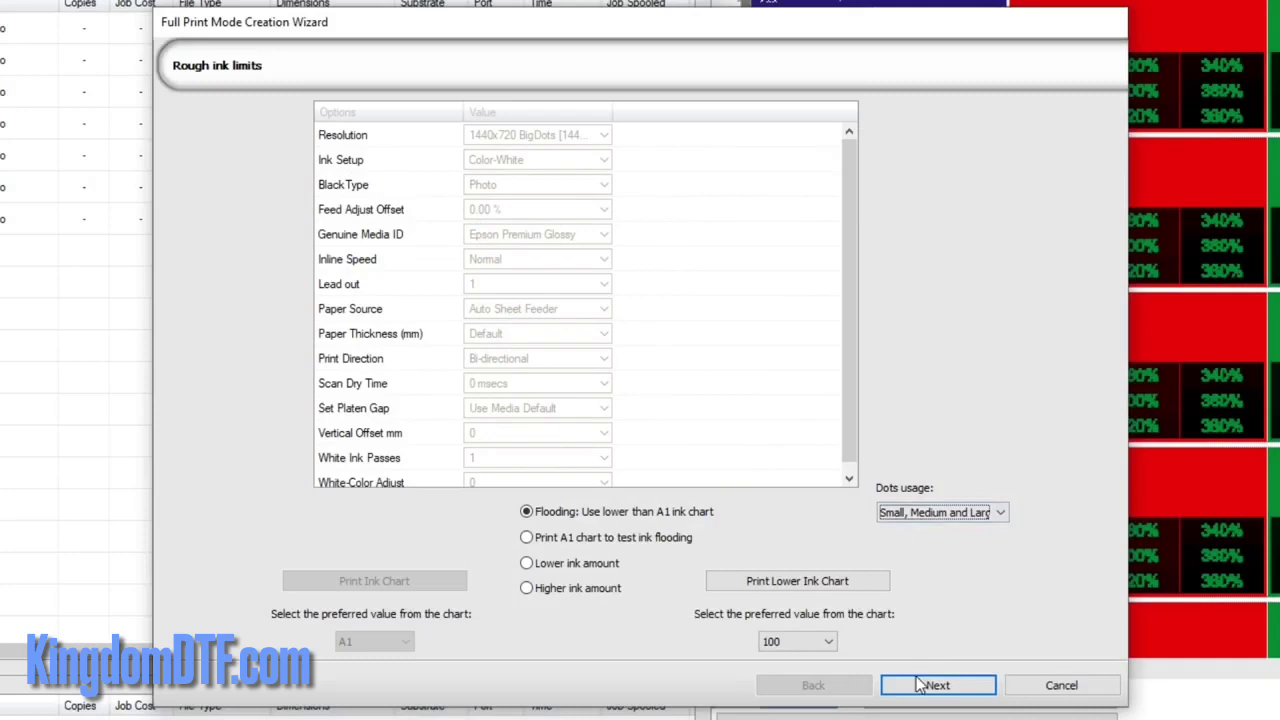
{"action": "left_click", "coordinate": [925, 686]}
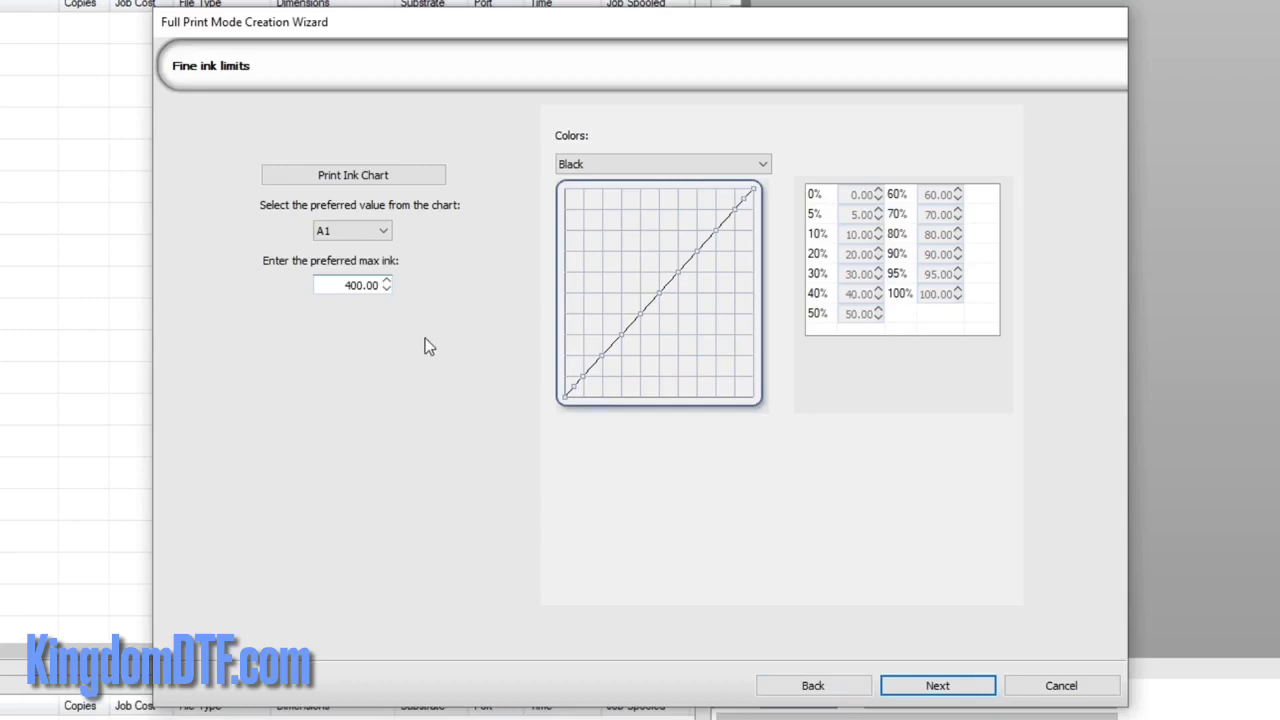
- Change the preferred max ink from 400.00 to 300.00
{"action": "double_click", "coordinate": [355, 286]}
{"action": "key", "text": "BackSpace"}
{"action": "type", "text": "300.00"}
- Print the final ink test chart and mark the print as good
{"action": "left_click", "coordinate": [938, 687]}
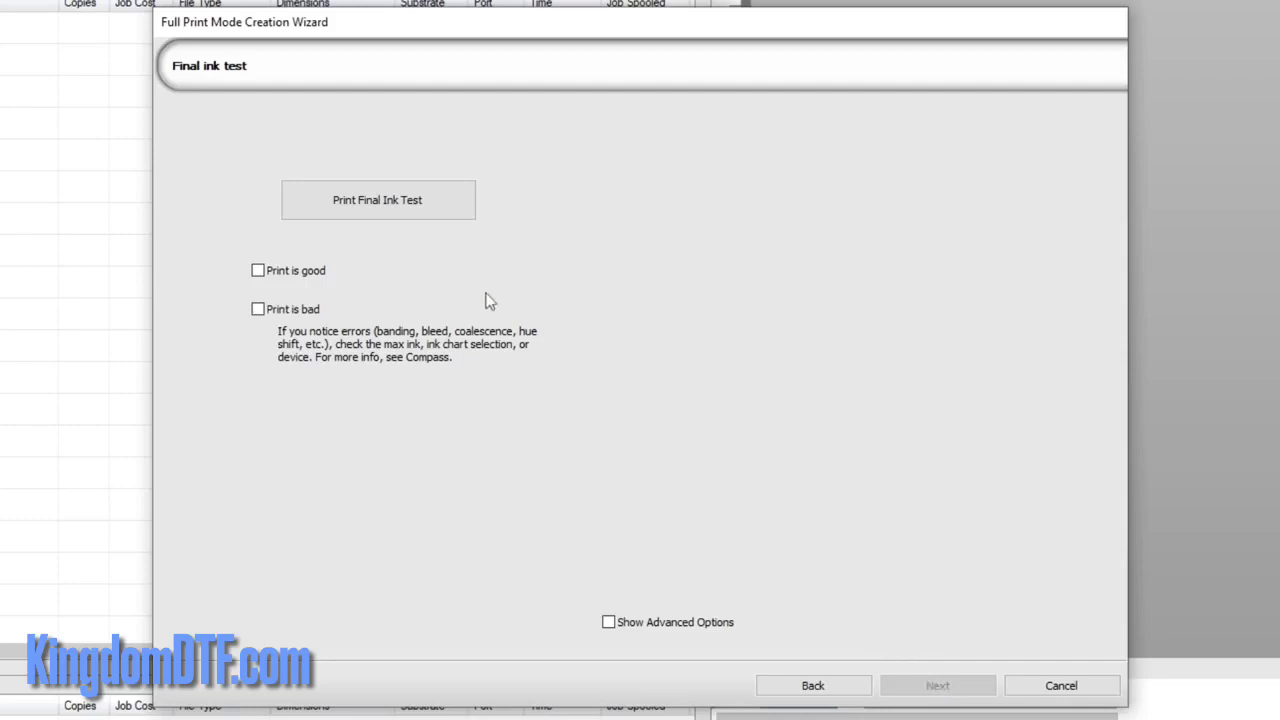
{"action": "left_click", "coordinate": [390, 215]}
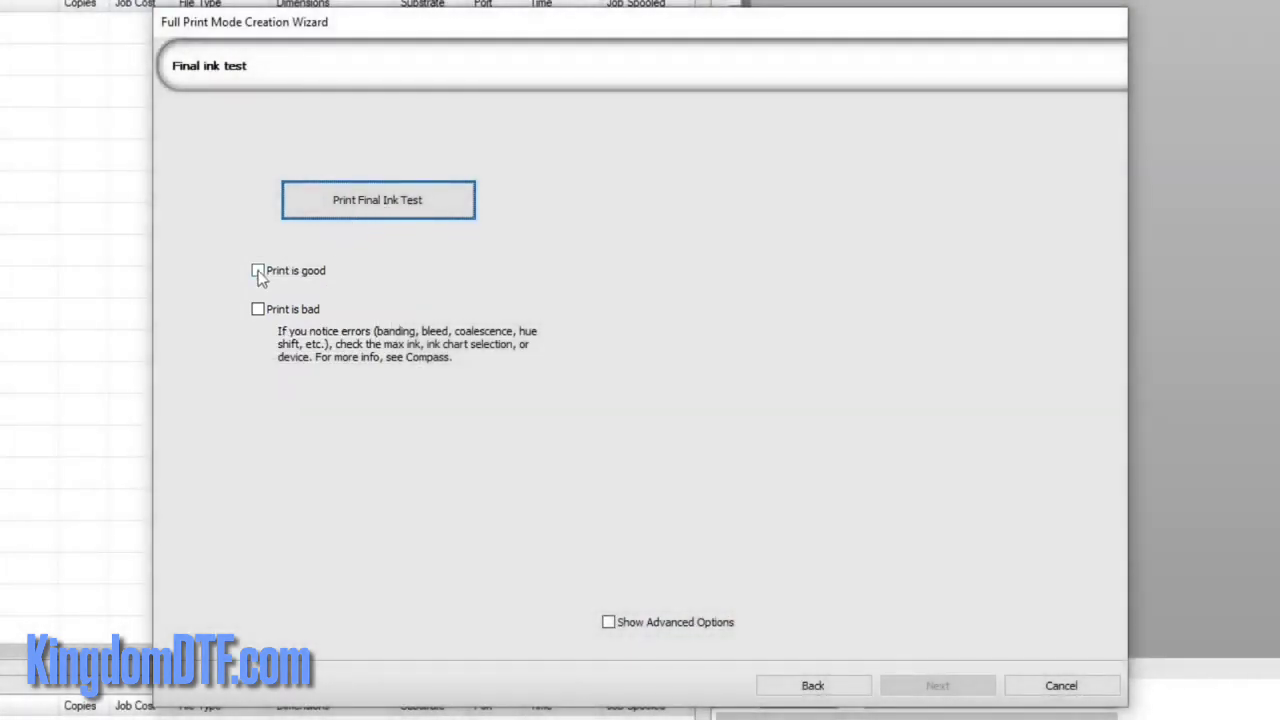
{"action": "left_click", "coordinate": [258, 271]}
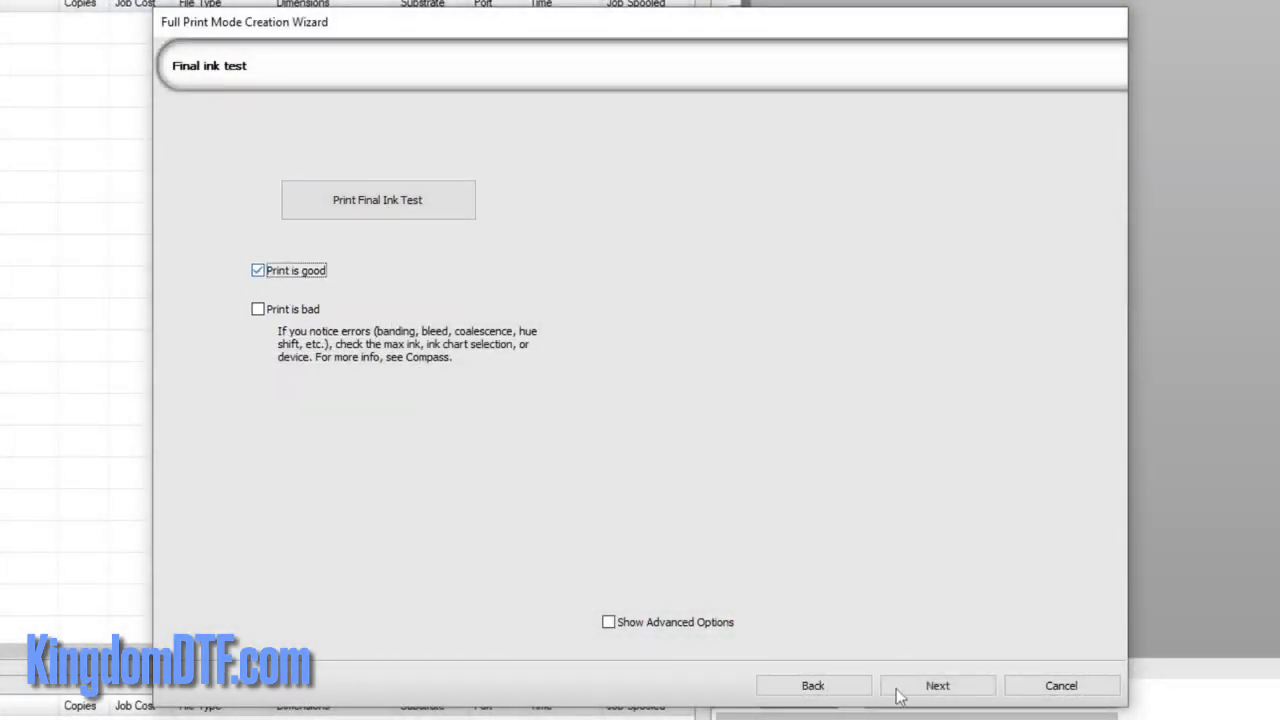
- Go to the calibration measurement step and print the A4 calibration chart
{"action": "left_click", "coordinate": [900, 690]}
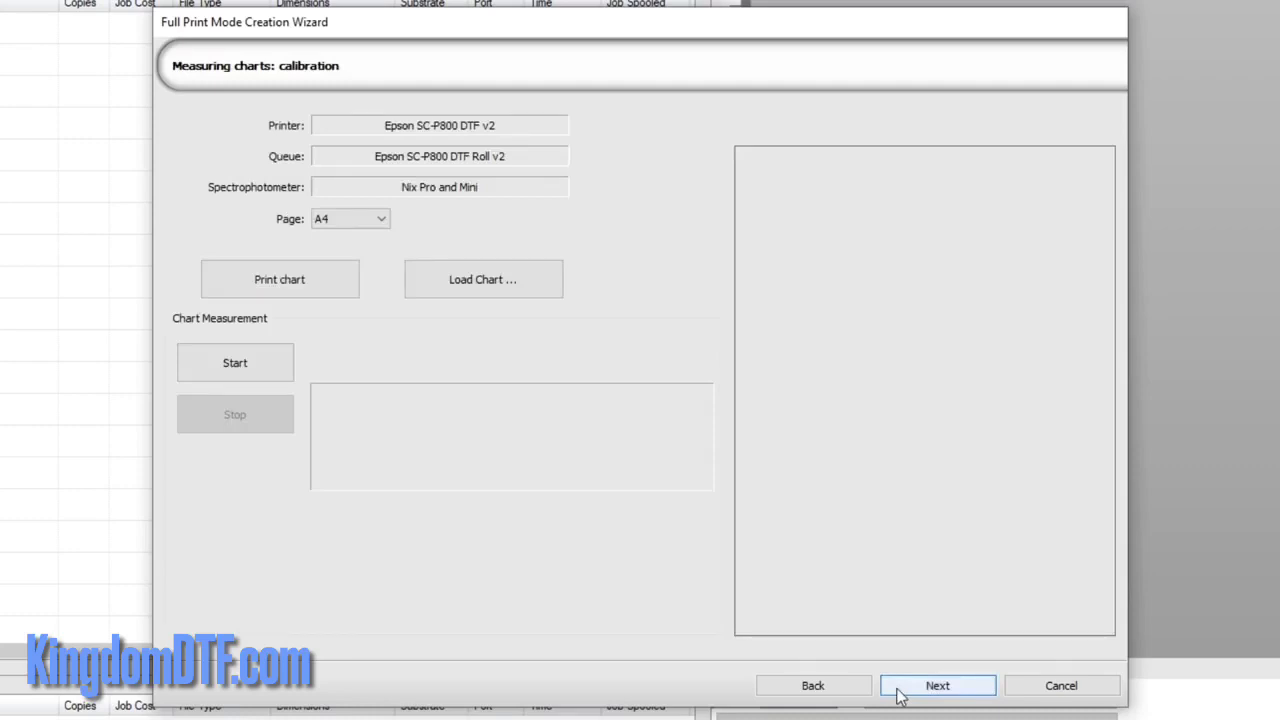
{"action": "left_click", "coordinate": [329, 287]}
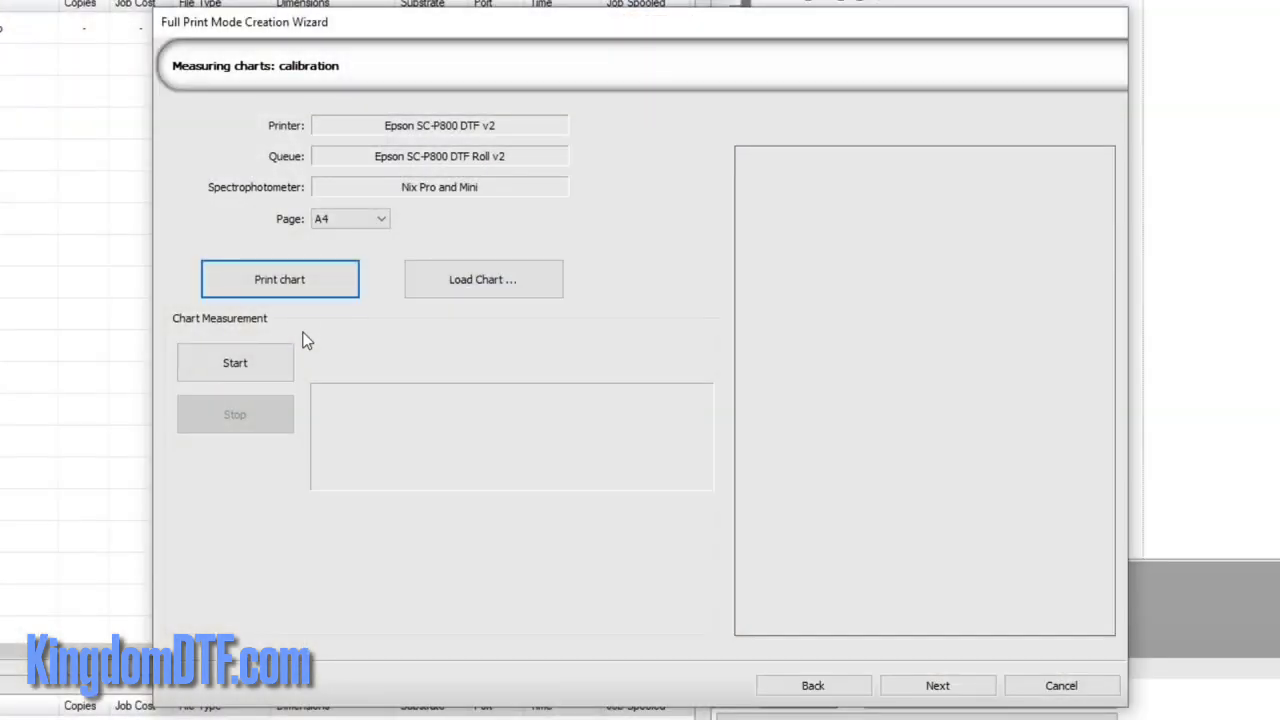
- Measure every patch of the printed calibration chart with the Nix device until measurement completes
{"action": "left_click", "coordinate": [275, 362]}
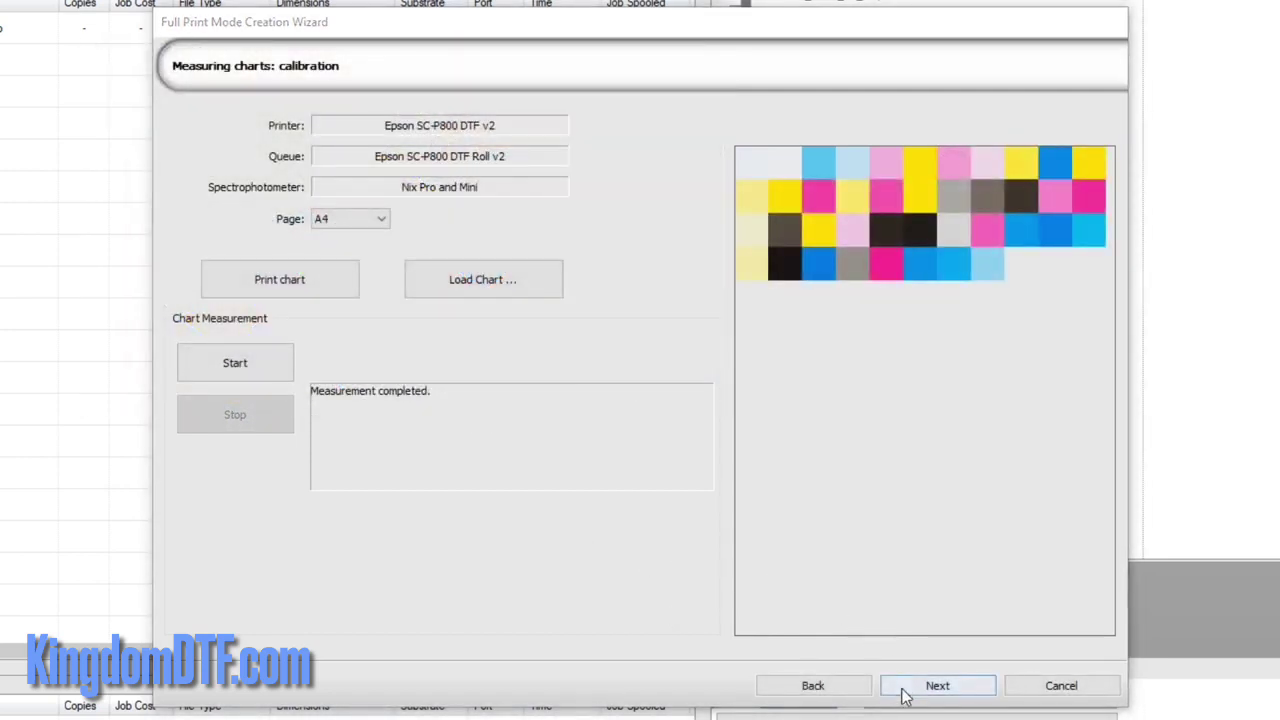
- Recalculate the transfer curves with the ColorLogic method, then continue to ICC chart measurement
{"action": "left_click", "coordinate": [903, 688]}
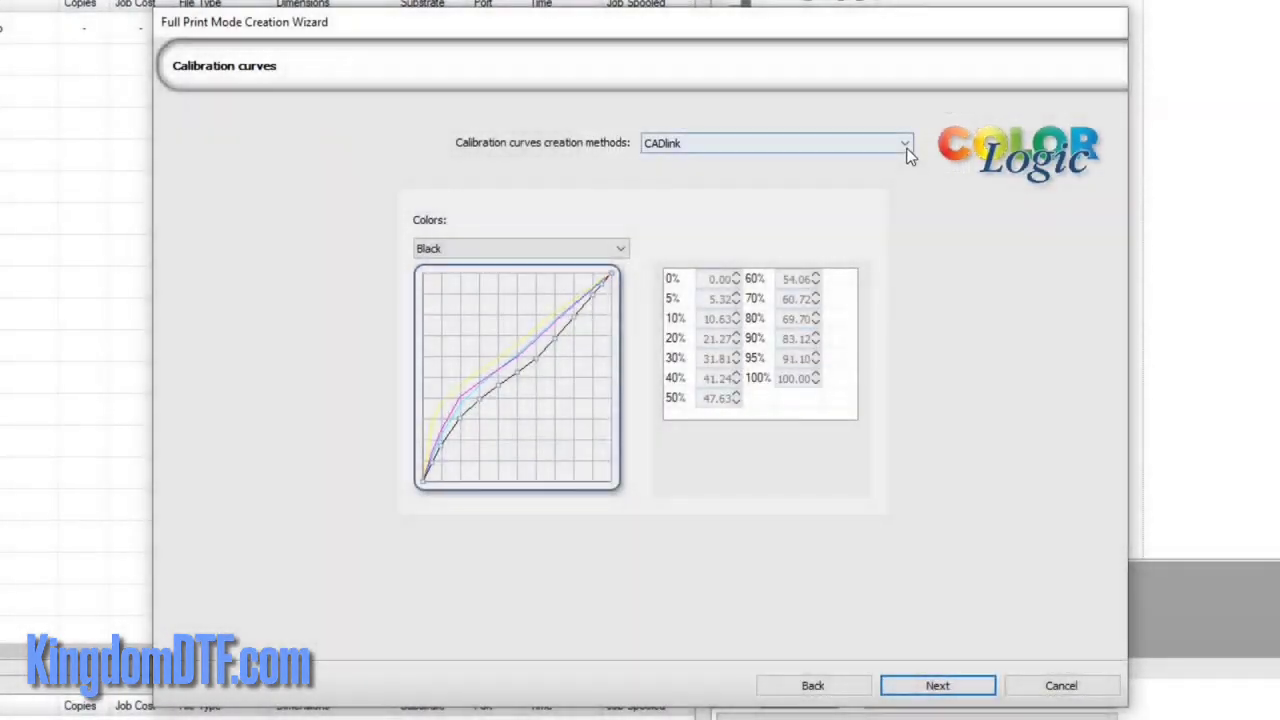
{"action": "left_click", "coordinate": [906, 146]}
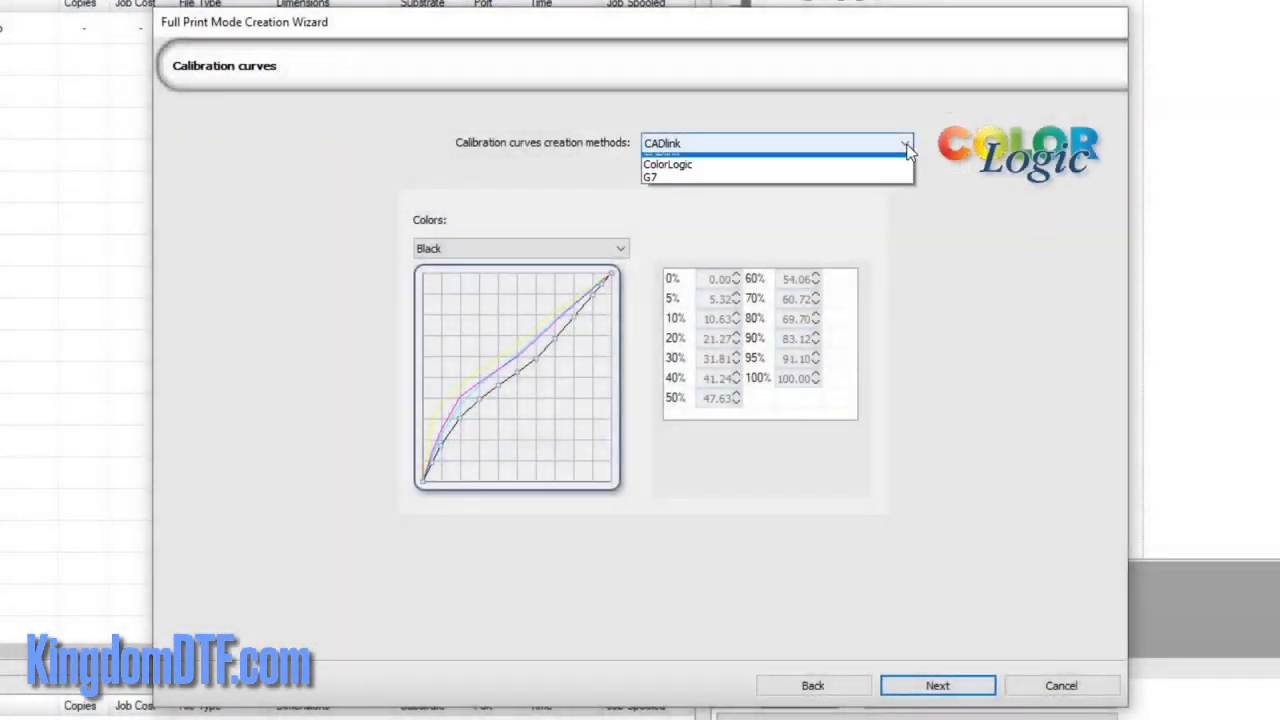
{"action": "left_click", "coordinate": [900, 175]}
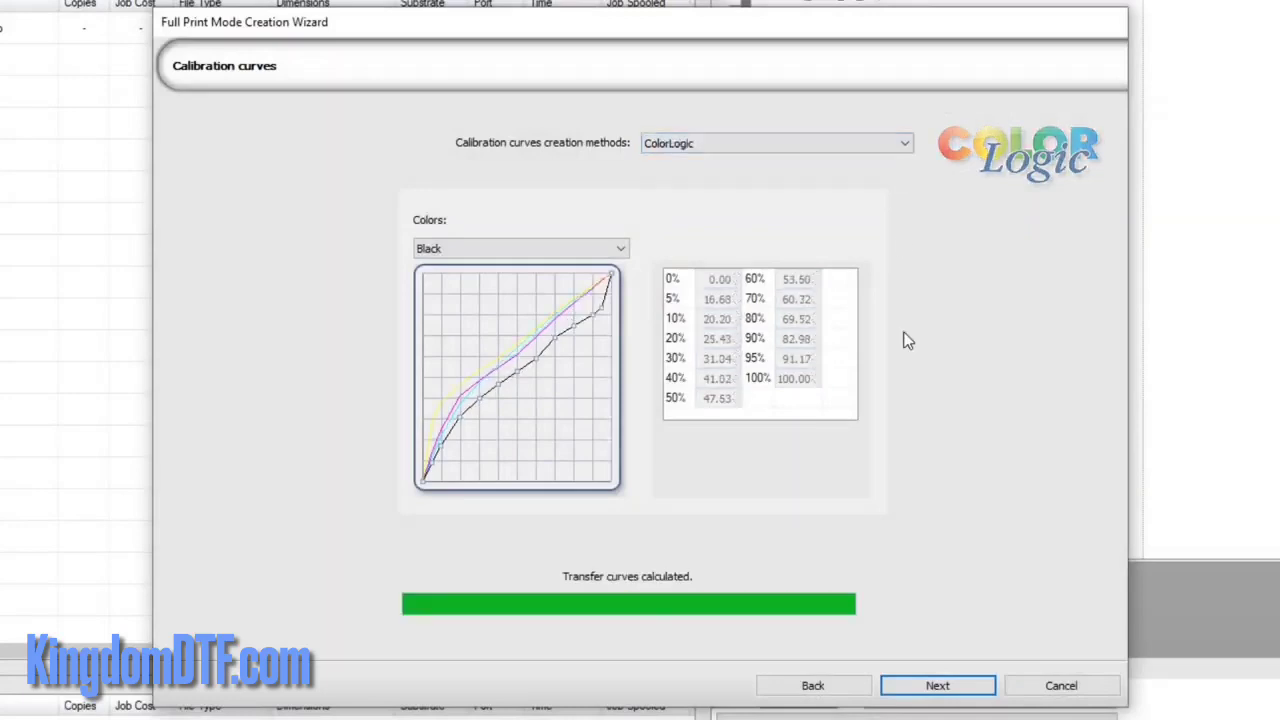
{"action": "left_click", "coordinate": [926, 685]}
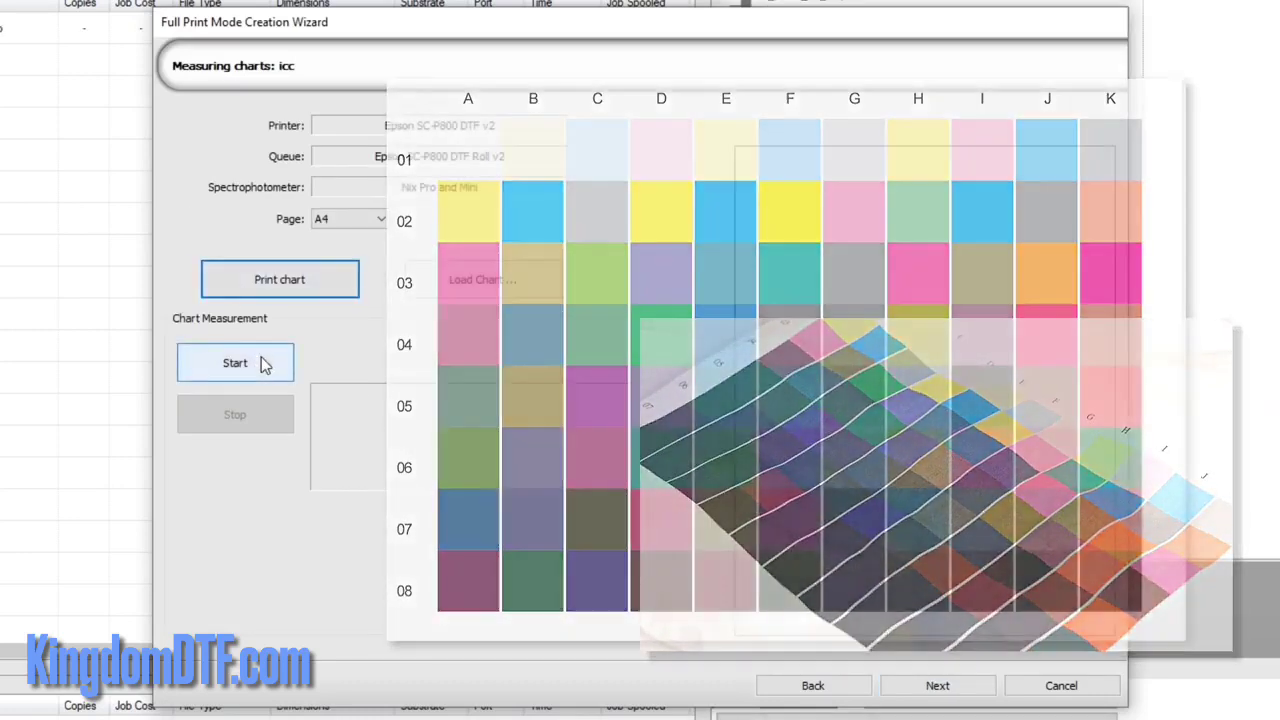
- Measure the ICC color chart with the Nix Pro and Mini, then continue to profiling
{"action": "left_click", "coordinate": [262, 363]}
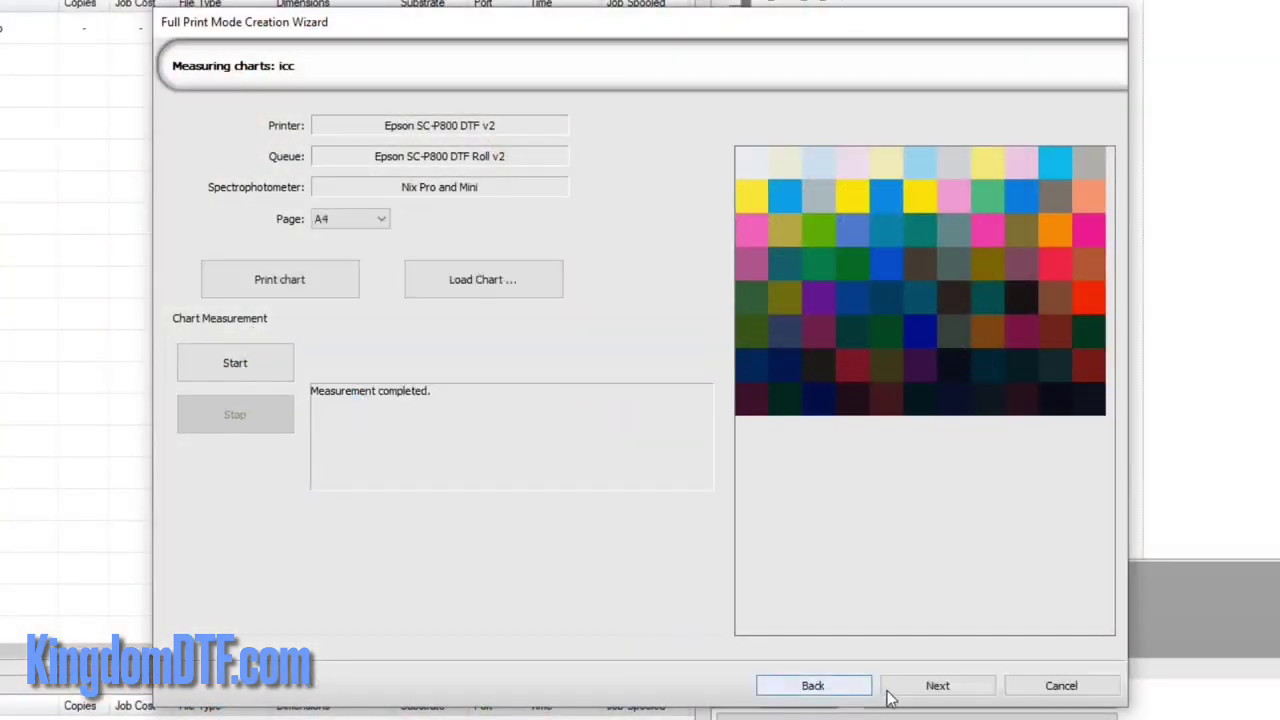
{"action": "left_click", "coordinate": [938, 689]}
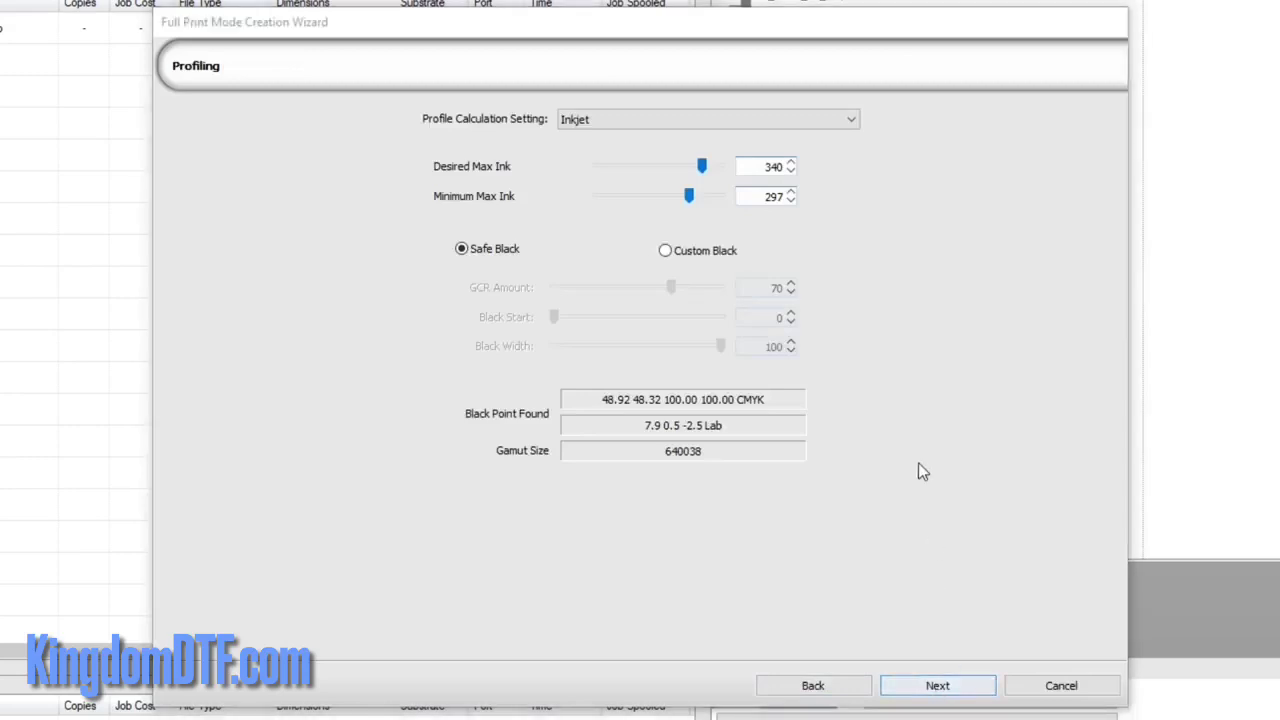
- Set Profile Calculation Setting to Direct To Film, giving ink limits 320 and 270
{"action": "left_click", "coordinate": [853, 120]}
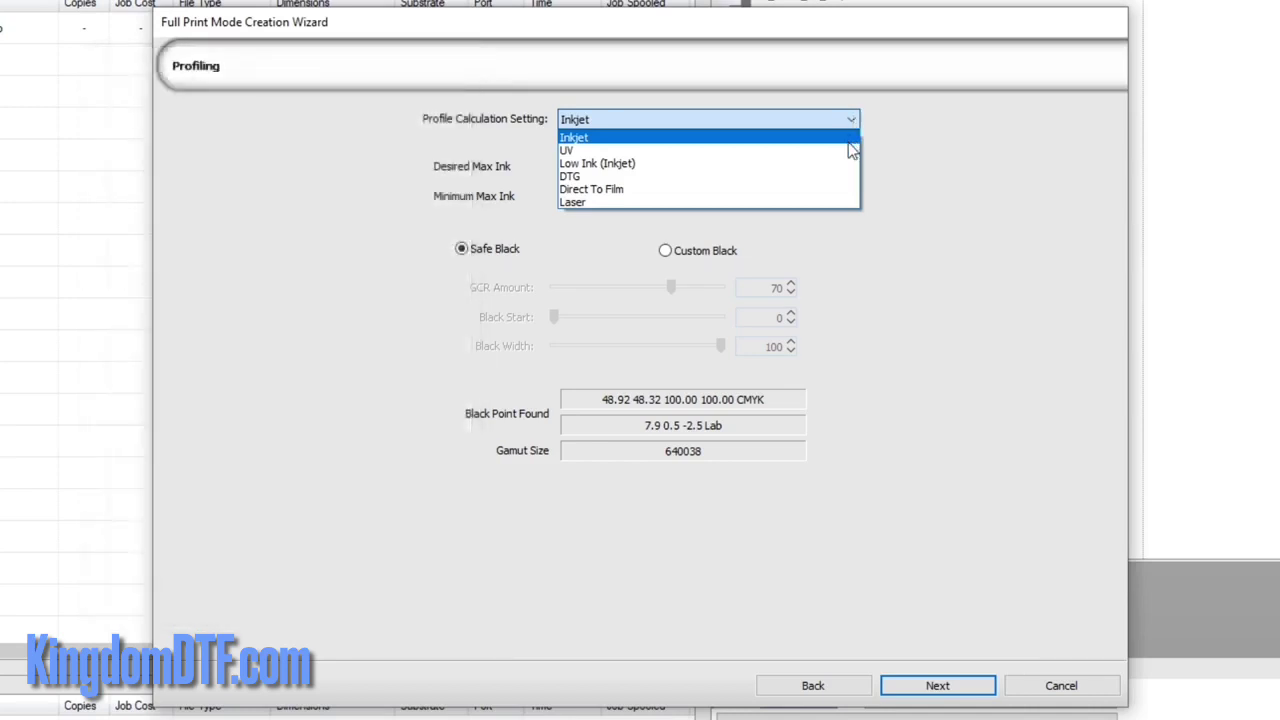
{"action": "left_click", "coordinate": [850, 189]}
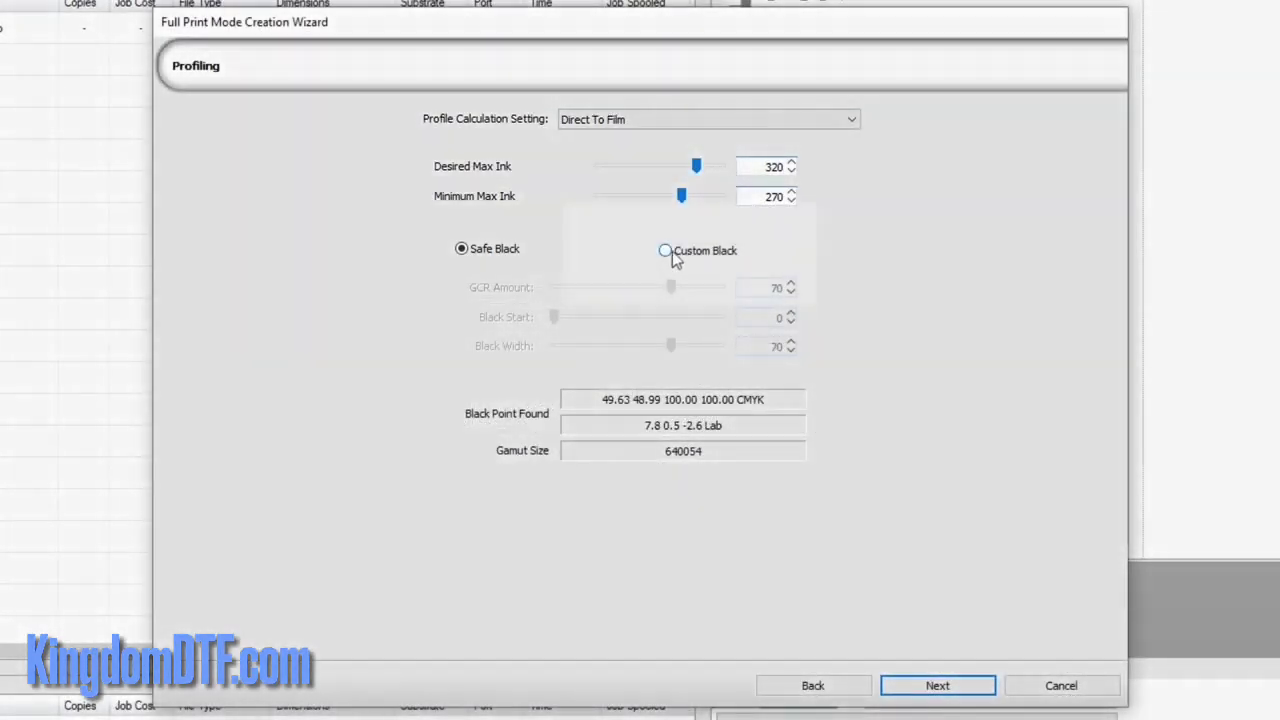
{"action": "left_click", "coordinate": [670, 252]}
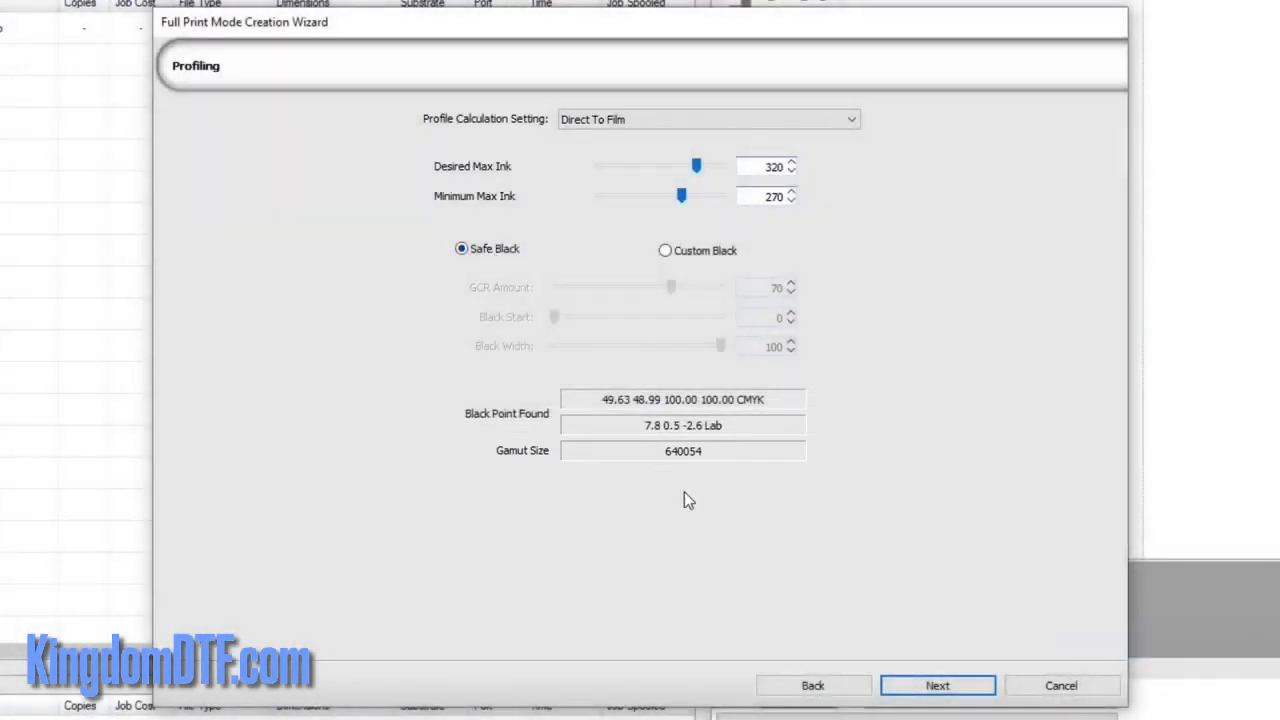
- Build the 720x720 Nix Demo profile and keep sRGB + ISOCoated as the input profile set
{"action": "left_click", "coordinate": [937, 688]}
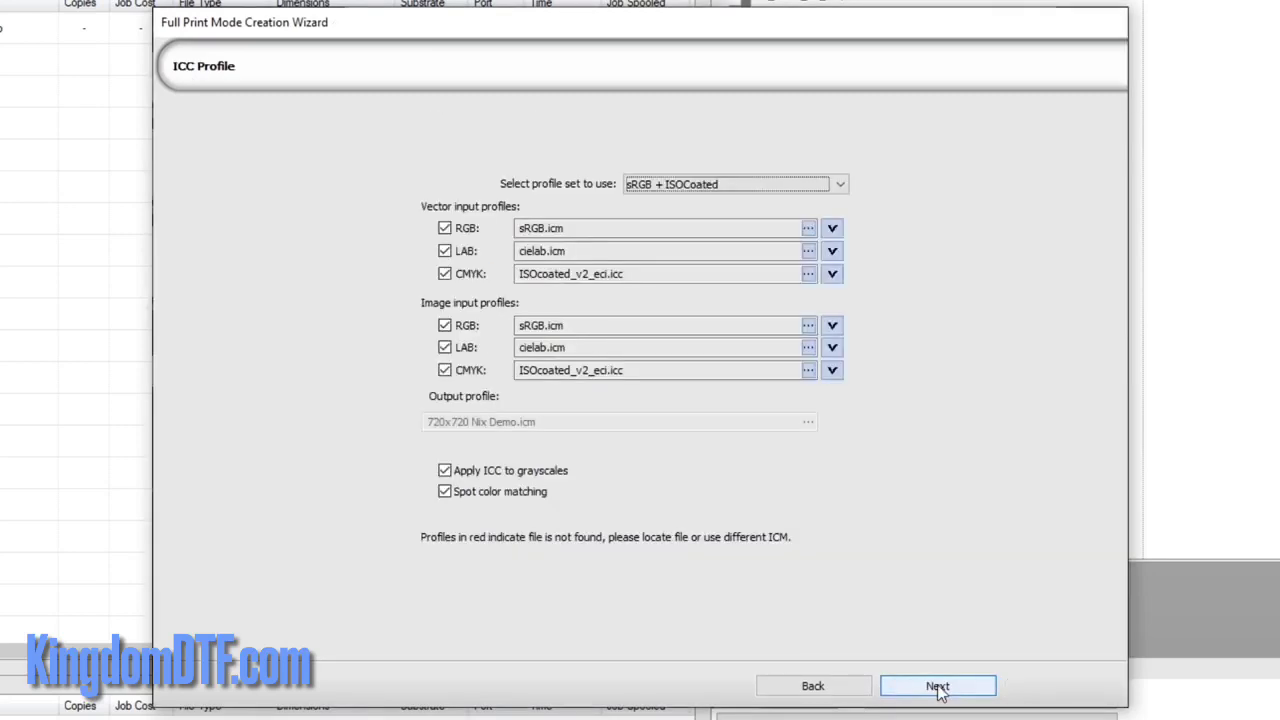
{"action": "left_click", "coordinate": [842, 187]}
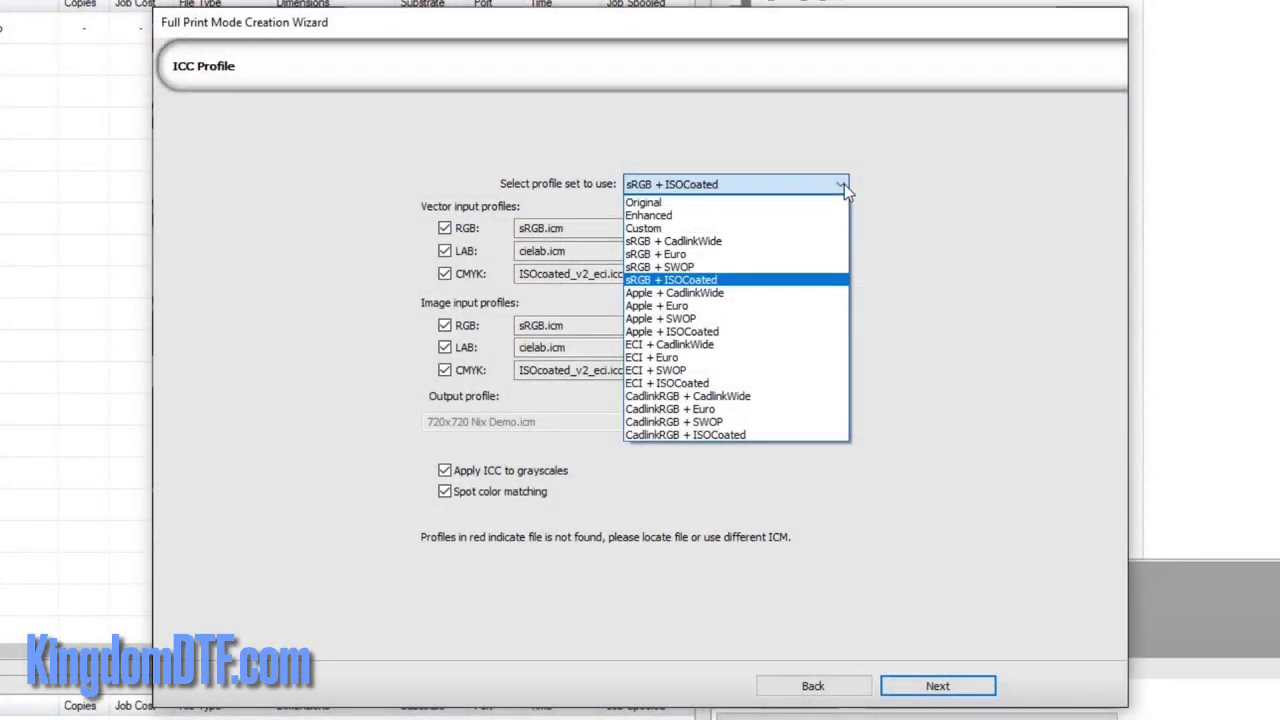
{"action": "left_click", "coordinate": [843, 184]}
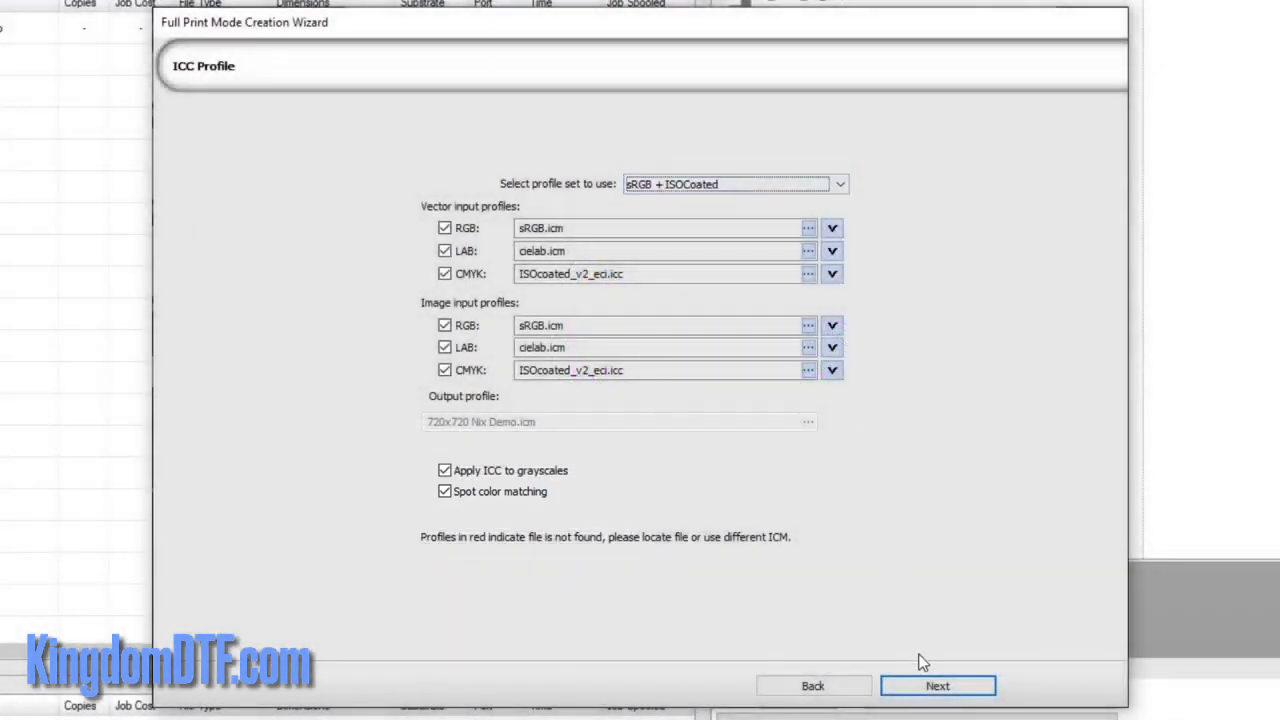
- Label the print mode: ink set Epson DTF Inks, category Black and dark colored shirts, manufacturer Acme, media Cotton
{"action": "left_click", "coordinate": [933, 687]}
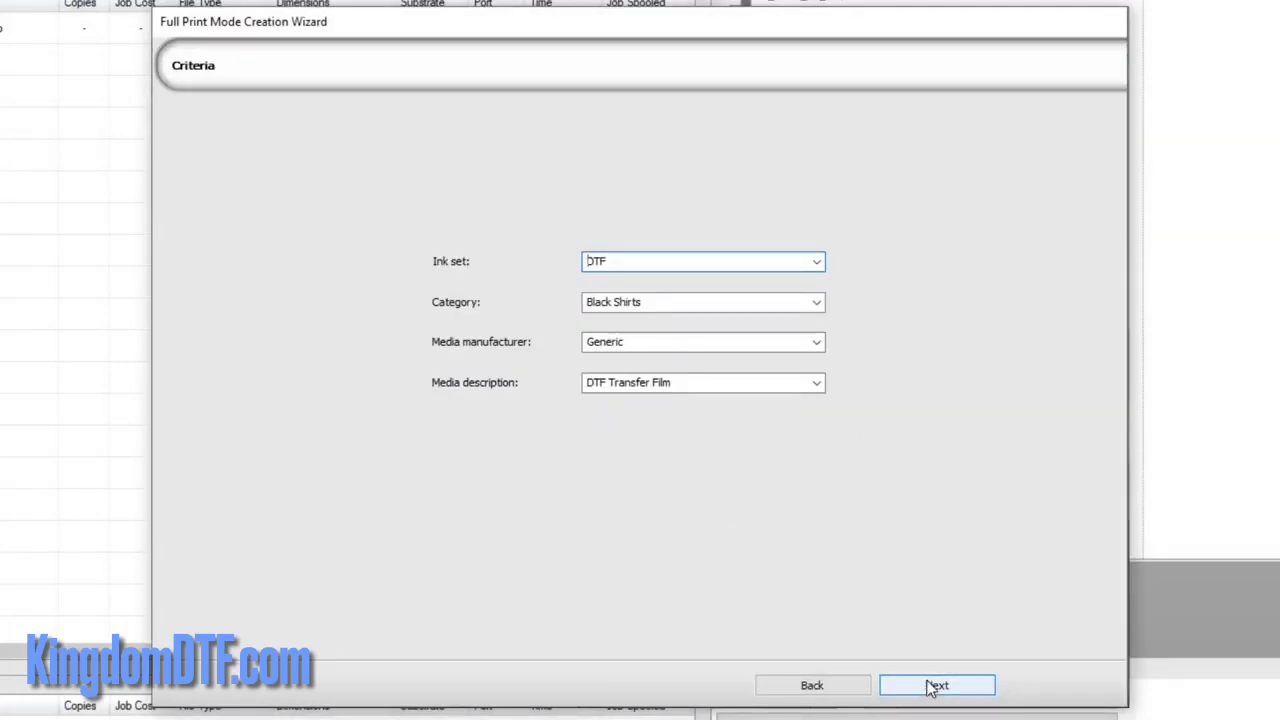
{"action": "double_click", "coordinate": [620, 262]}
{"action": "type", "text": "Epson DTF "}
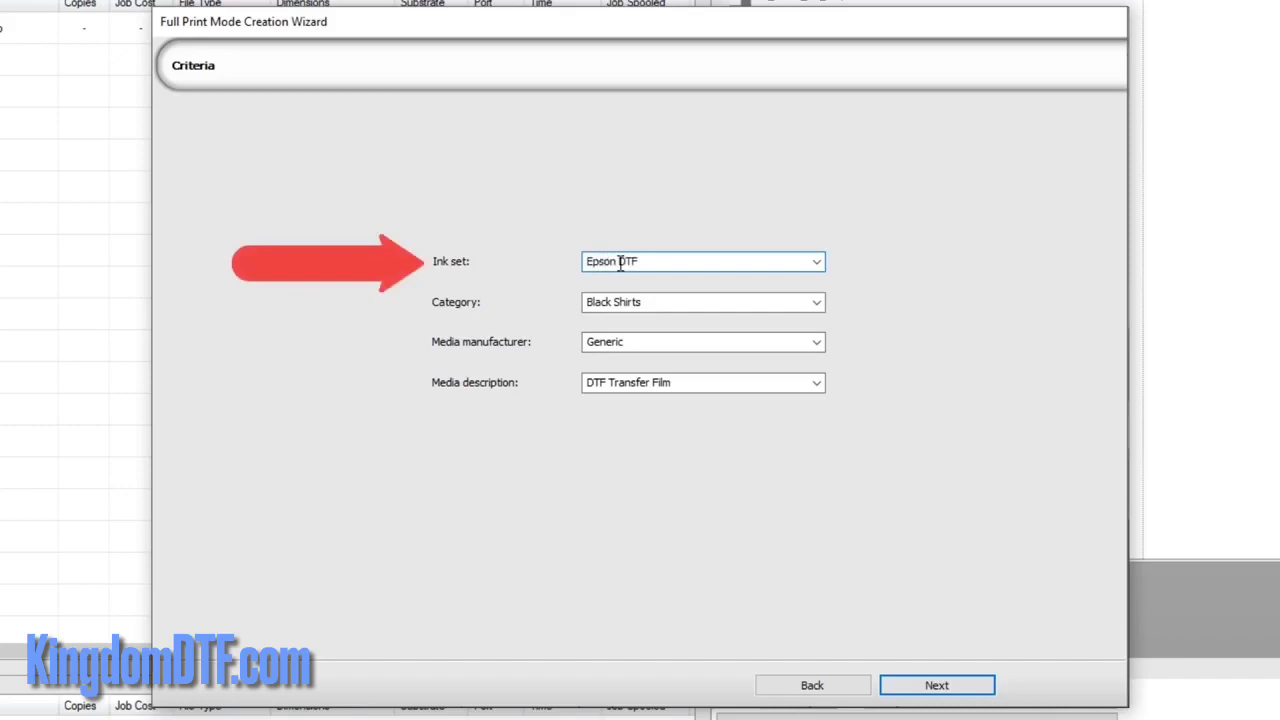
{"action": "type", "text": "Inks"}
{"action": "left_click", "coordinate": [659, 308]}
{"action": "type", "text": "Black and da"}
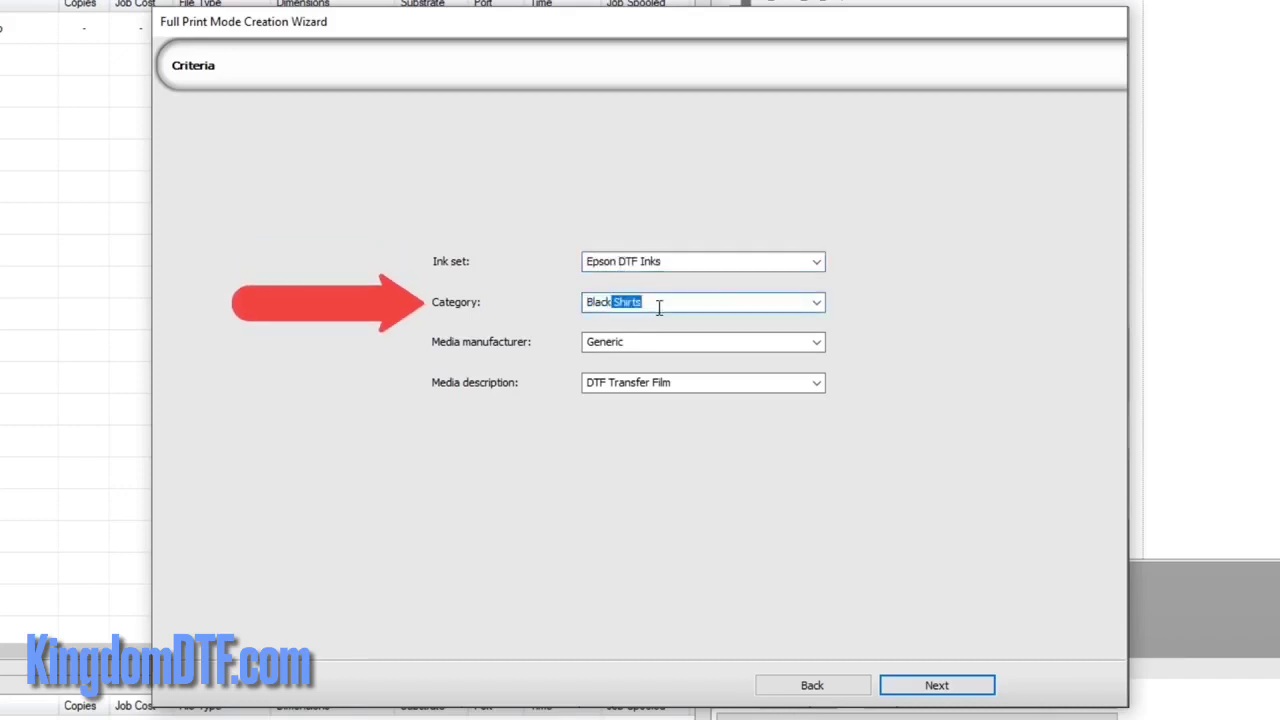
{"action": "type", "text": "rk colored shirts"}
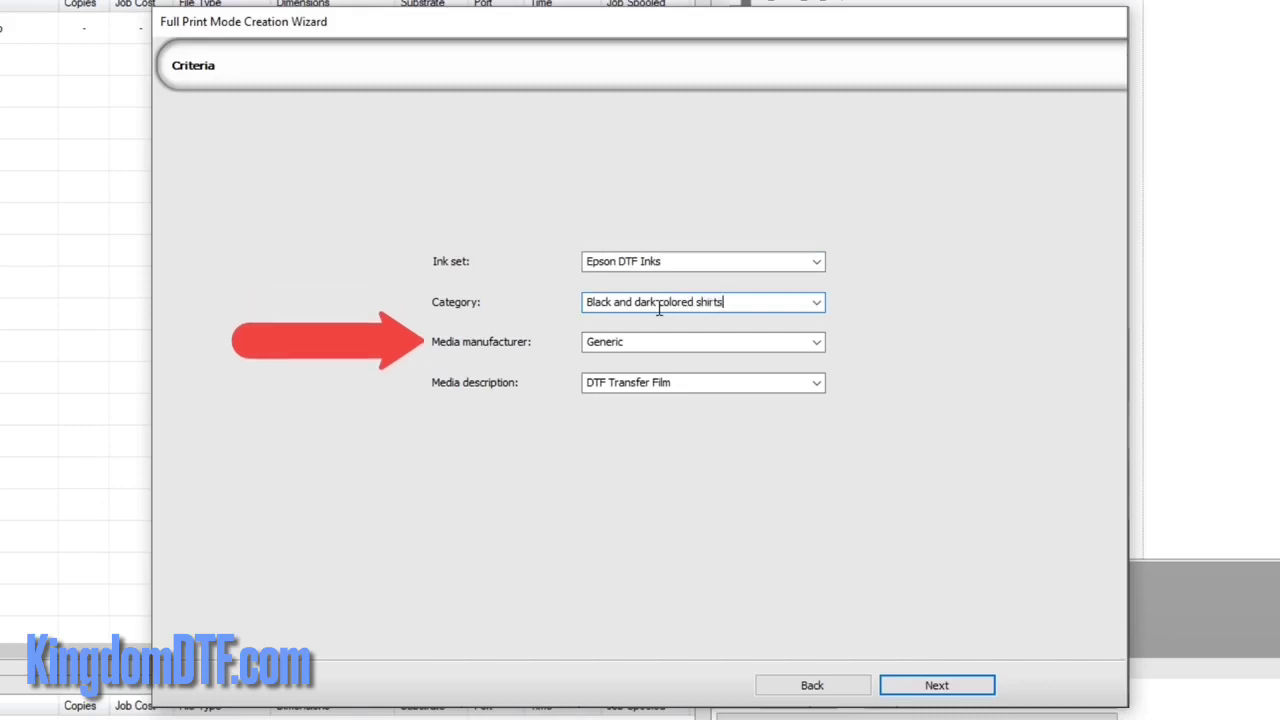
{"action": "left_click", "coordinate": [671, 345]}
{"action": "type", "text": "Acme"}
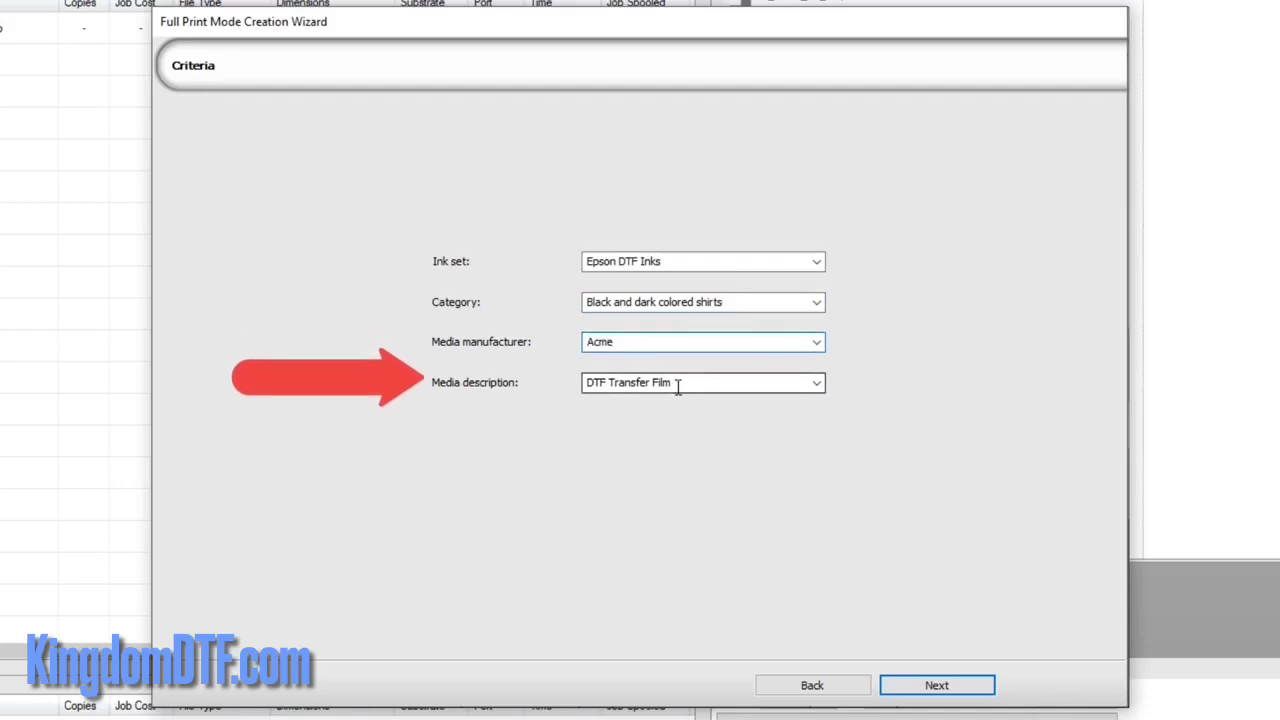
{"action": "left_click", "coordinate": [678, 383]}
{"action": "type", "text": "Cotton"}
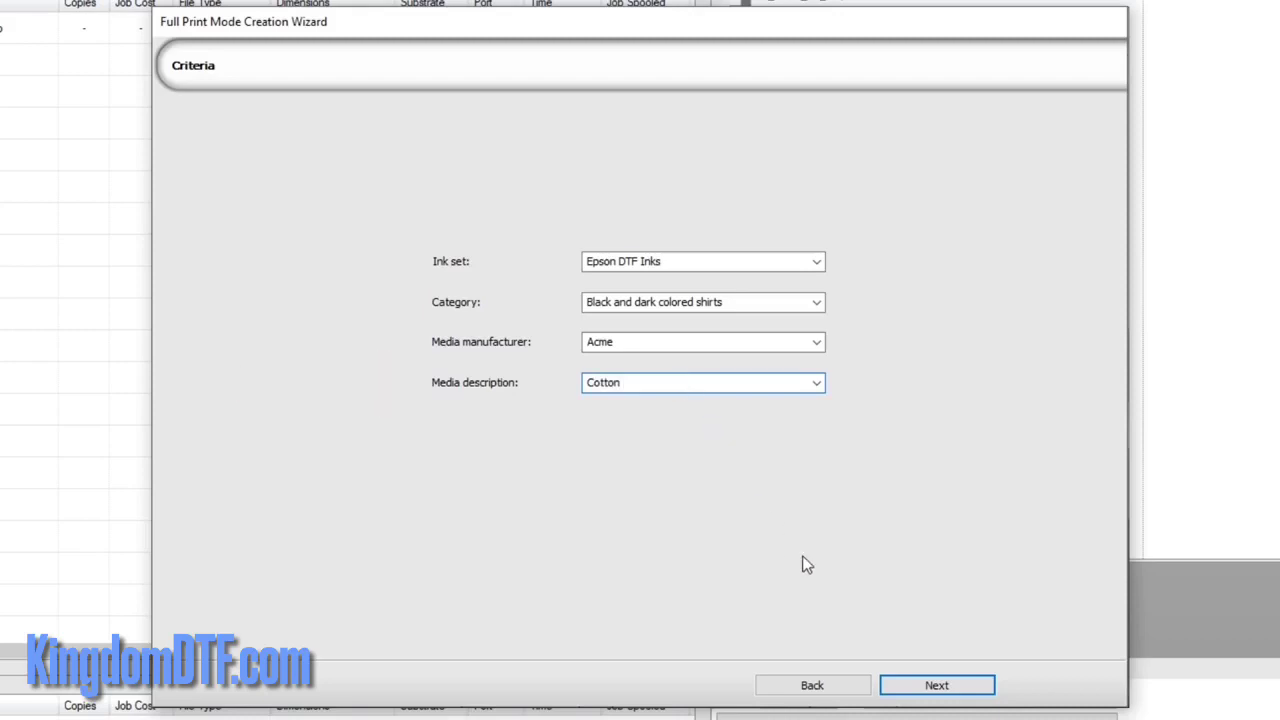
{"action": "left_click", "coordinate": [930, 688]}
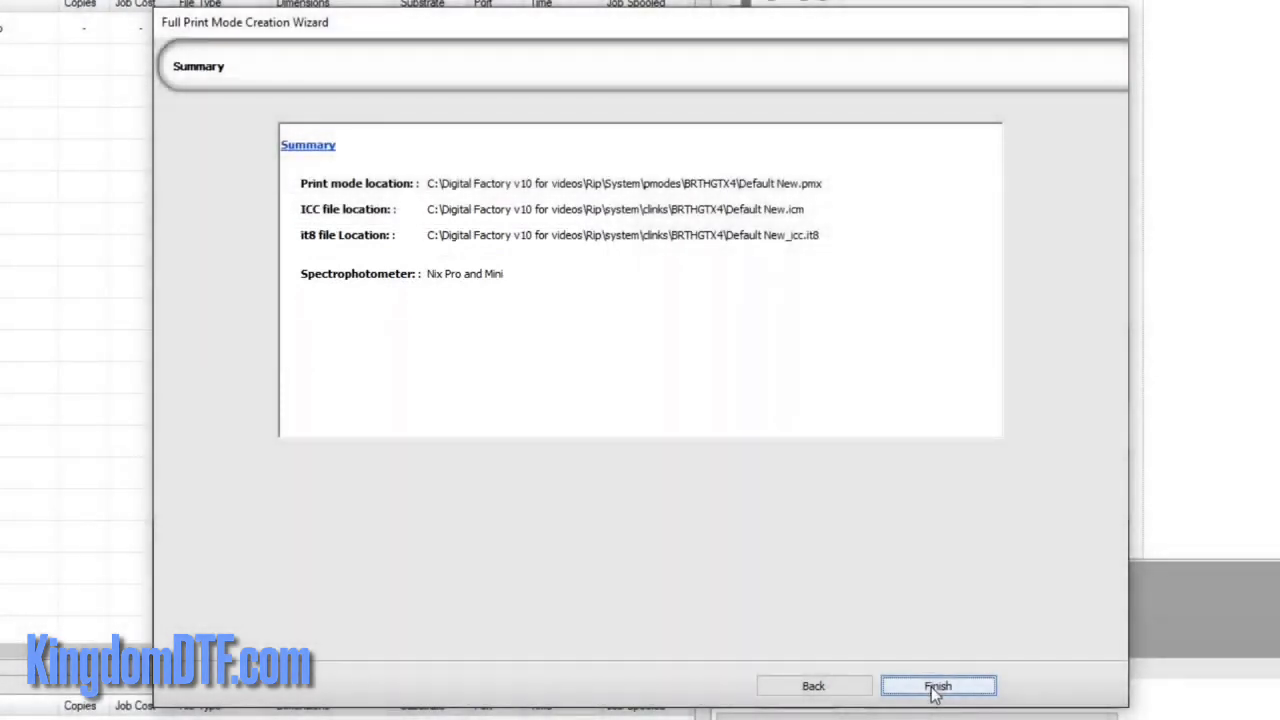
- Finish the print mode wizard from its Summary page
{"action": "left_click", "coordinate": [937, 687]}
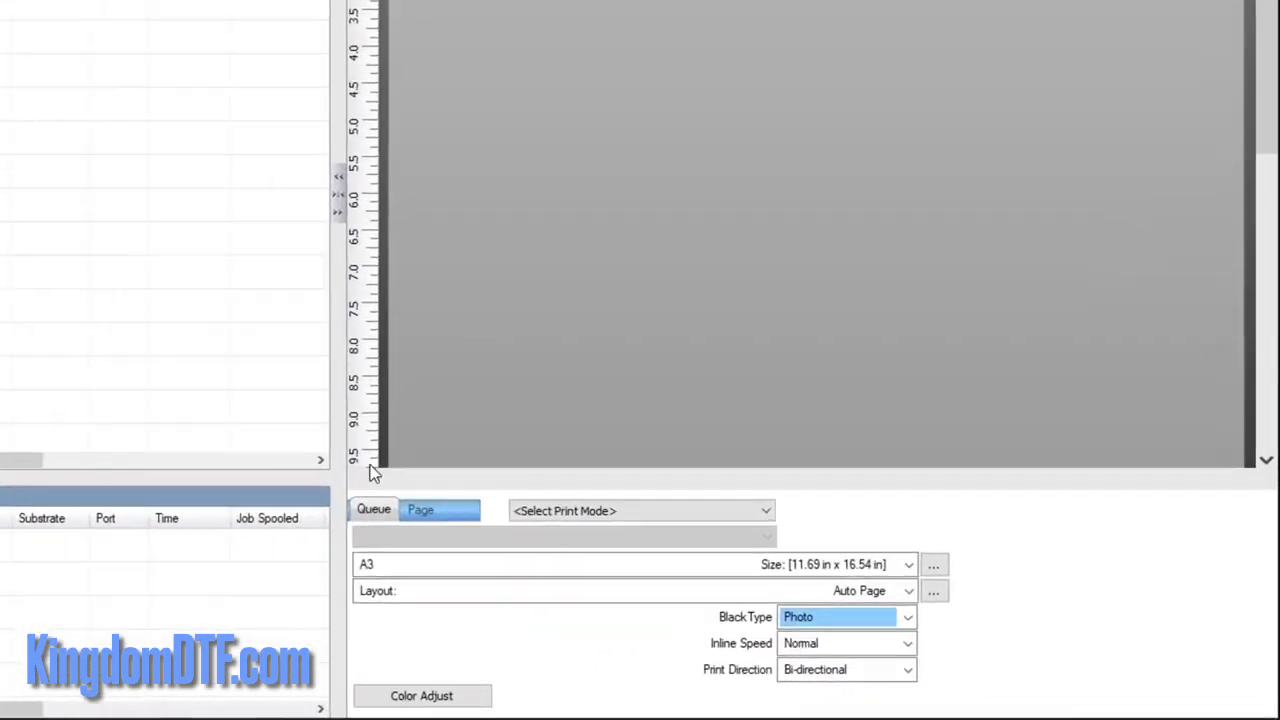
- Select the 720x 720 Nix Demo print mode for the Epson SC-P800 DTF Sheet v2 queue
{"action": "left_click", "coordinate": [520, 505]}
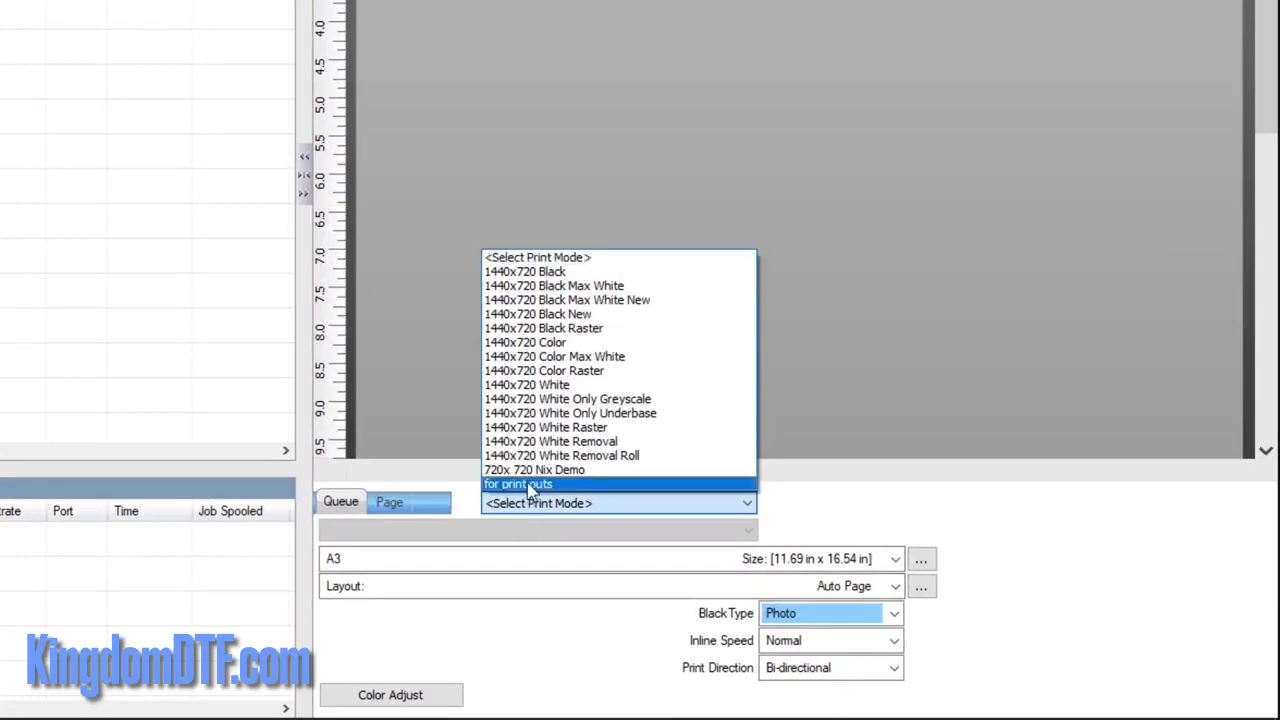
{"action": "left_click", "coordinate": [533, 470]}
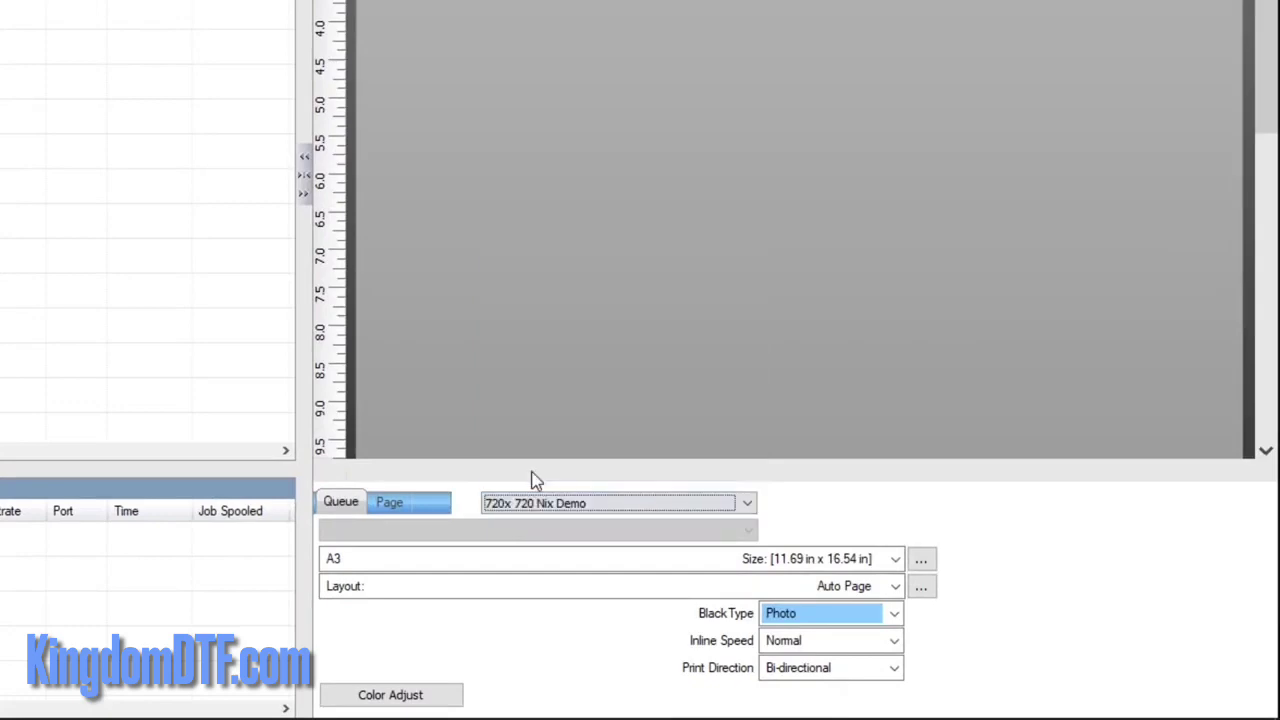